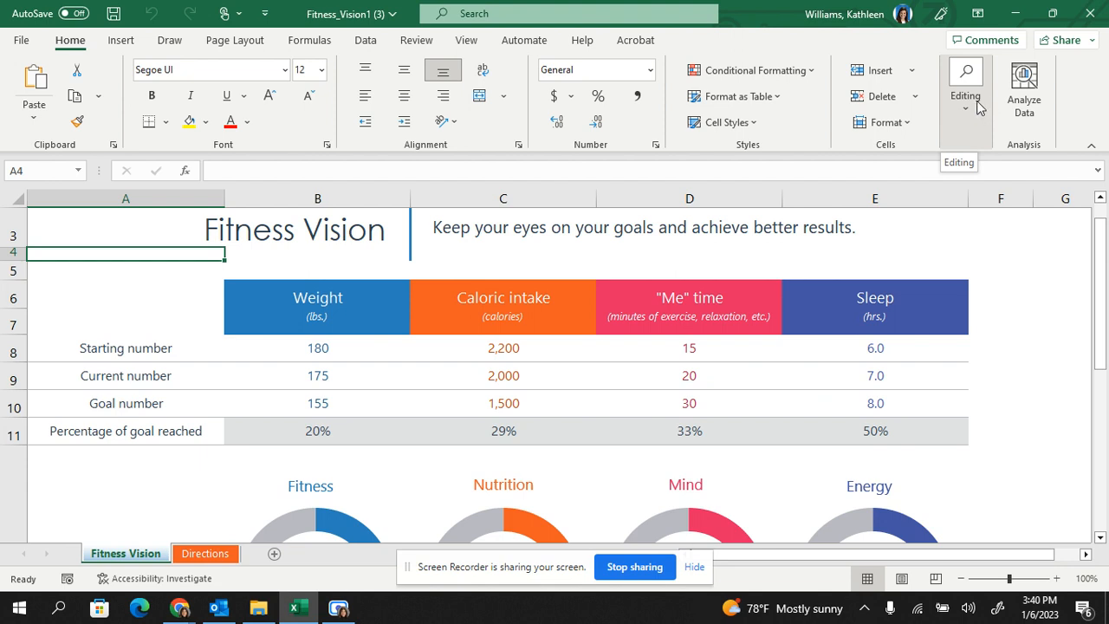
Select all cells with conditional formatting using Find & Select and apply Thick Outside Borders to them.
{"action": "left_click", "coordinate": [978, 106]}
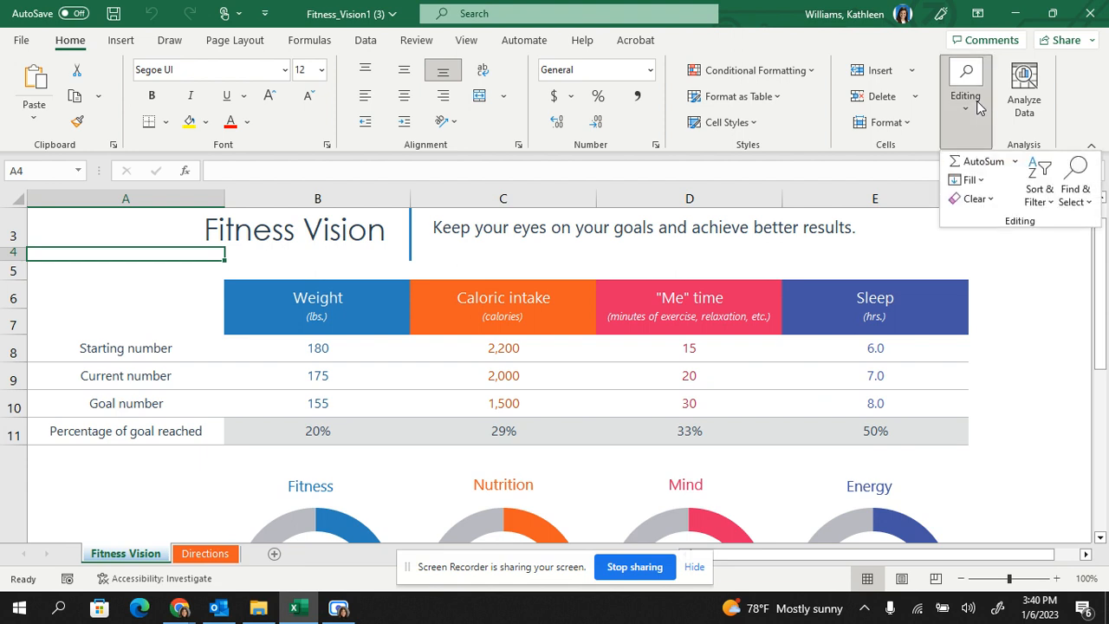
{"action": "left_click", "coordinate": [1066, 196]}
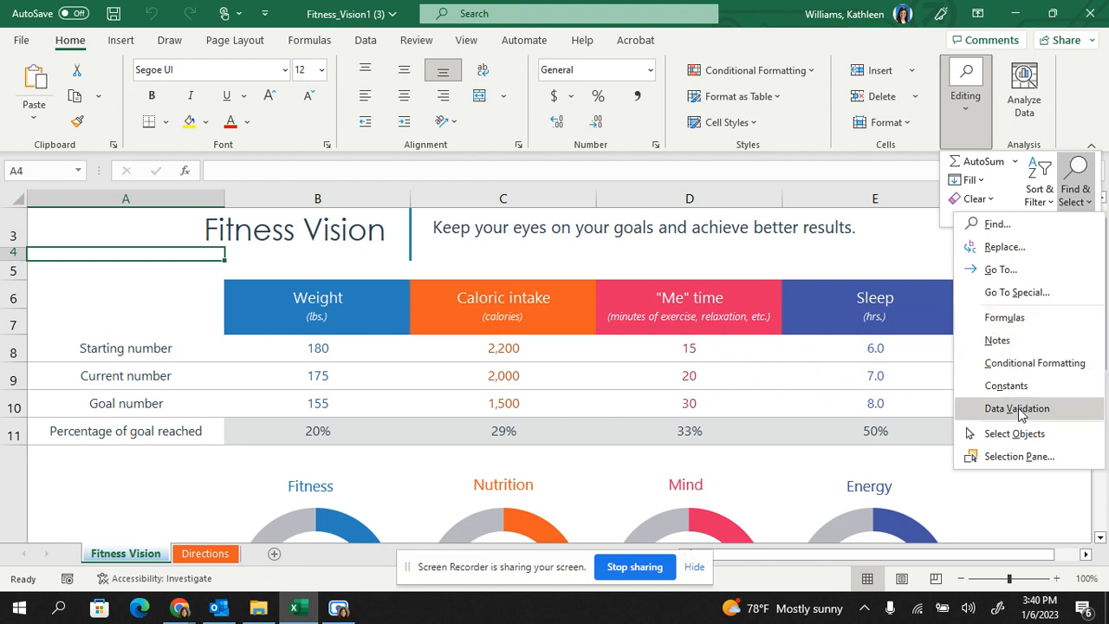
{"action": "left_click", "coordinate": [1003, 364]}
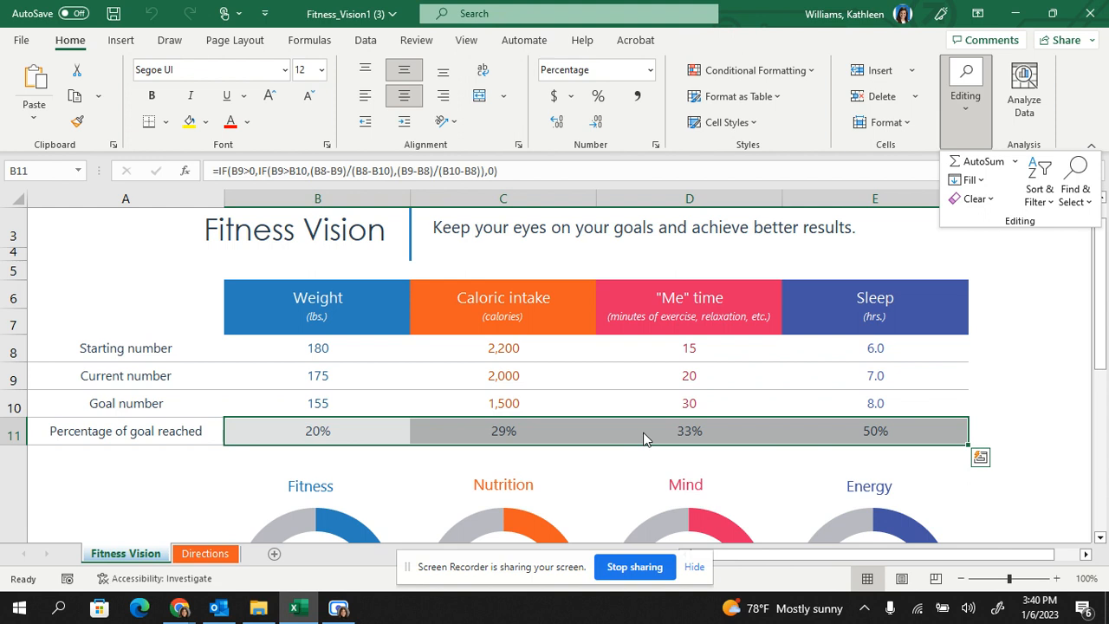
{"action": "left_click", "coordinate": [168, 123]}
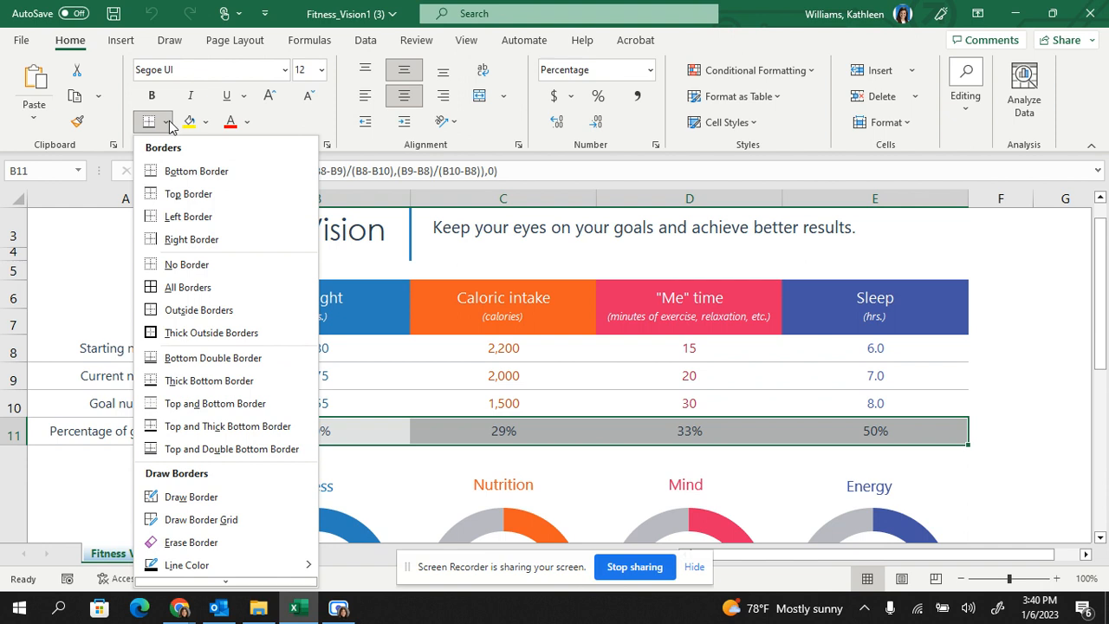
{"action": "left_click", "coordinate": [193, 333]}
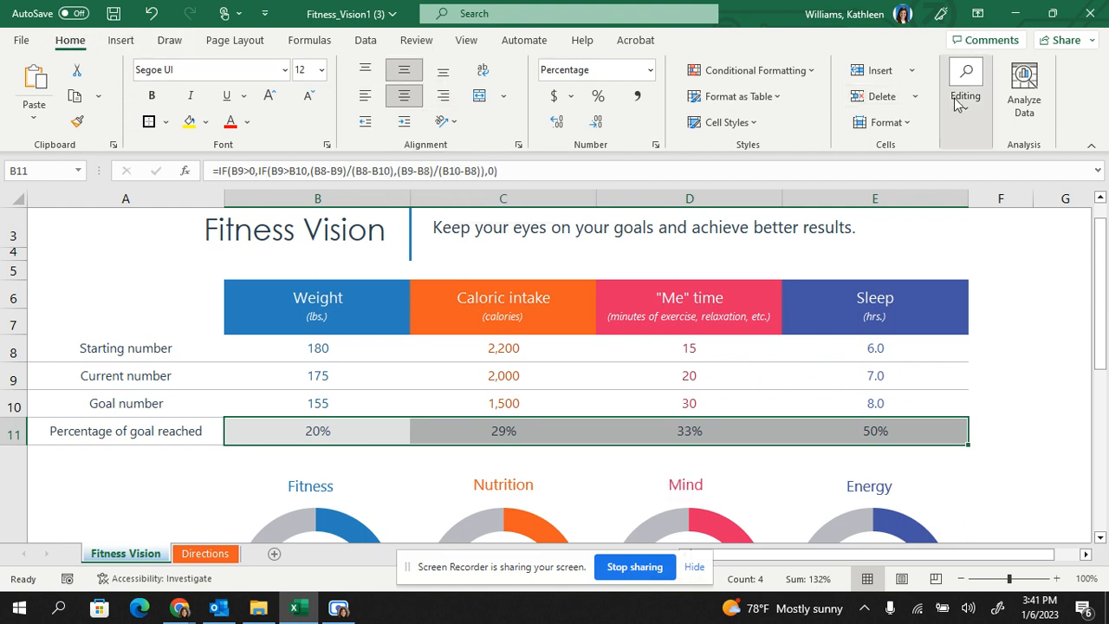
Find the cells that contain data validation and clear all validation rules from them.
{"action": "left_click", "coordinate": [979, 120]}
{"action": "left_click", "coordinate": [1074, 196]}
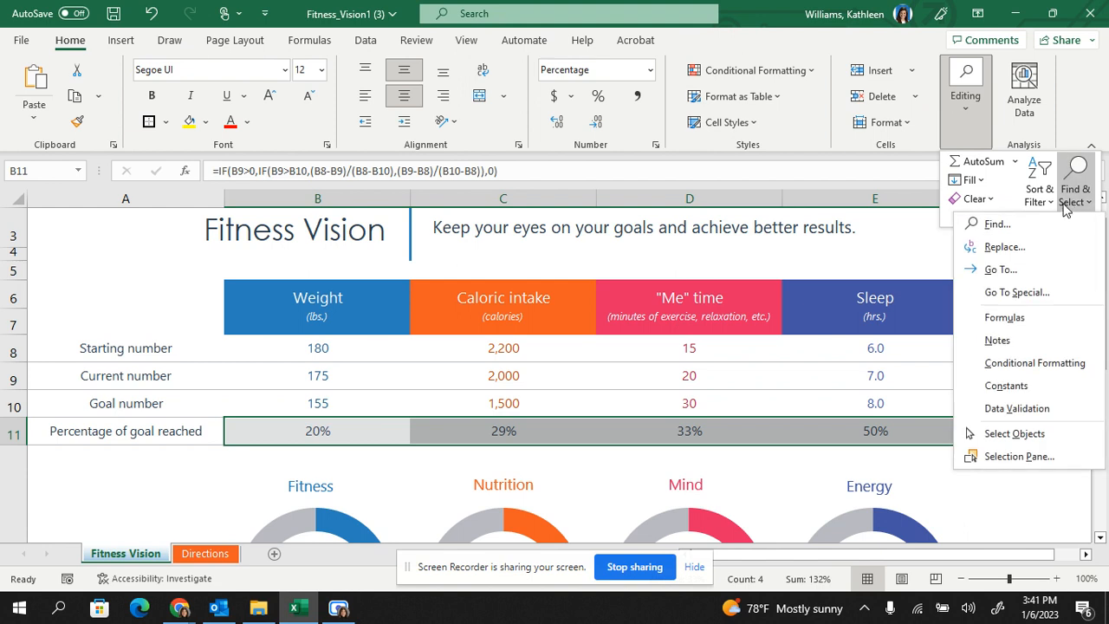
{"action": "left_click", "coordinate": [1046, 407]}
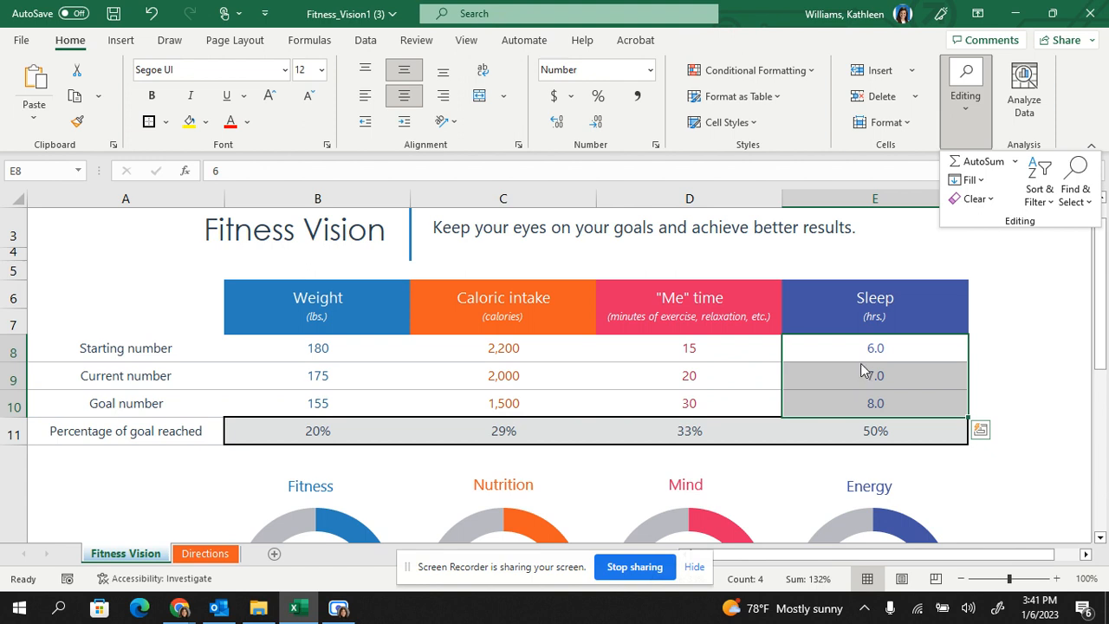
{"action": "left_click", "coordinate": [368, 42]}
{"action": "left_click", "coordinate": [368, 41]}
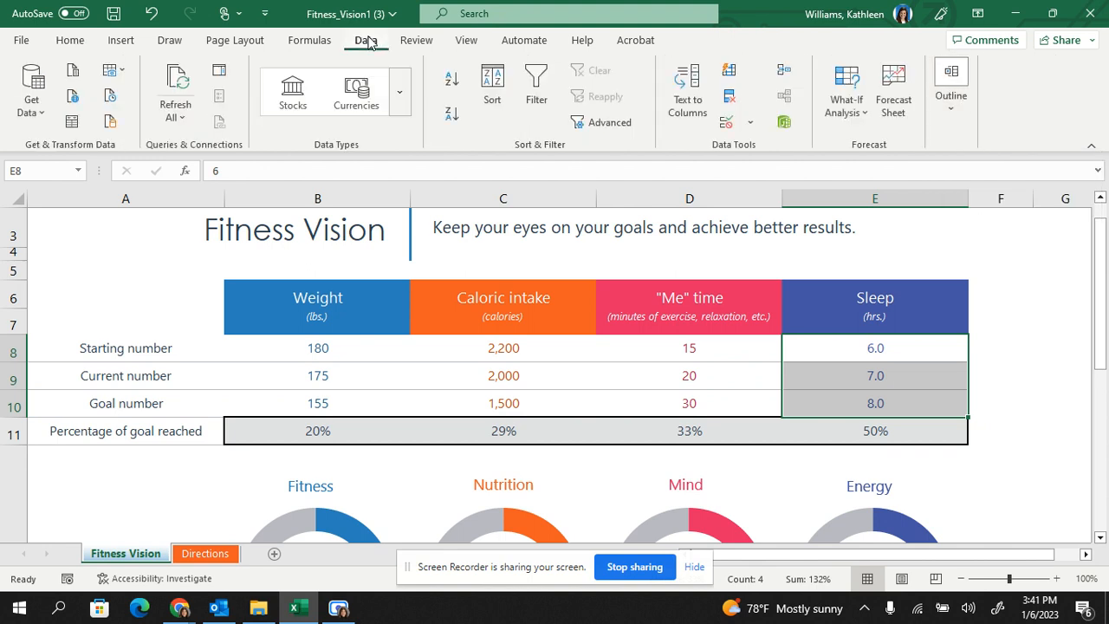
{"action": "left_click", "coordinate": [752, 124]}
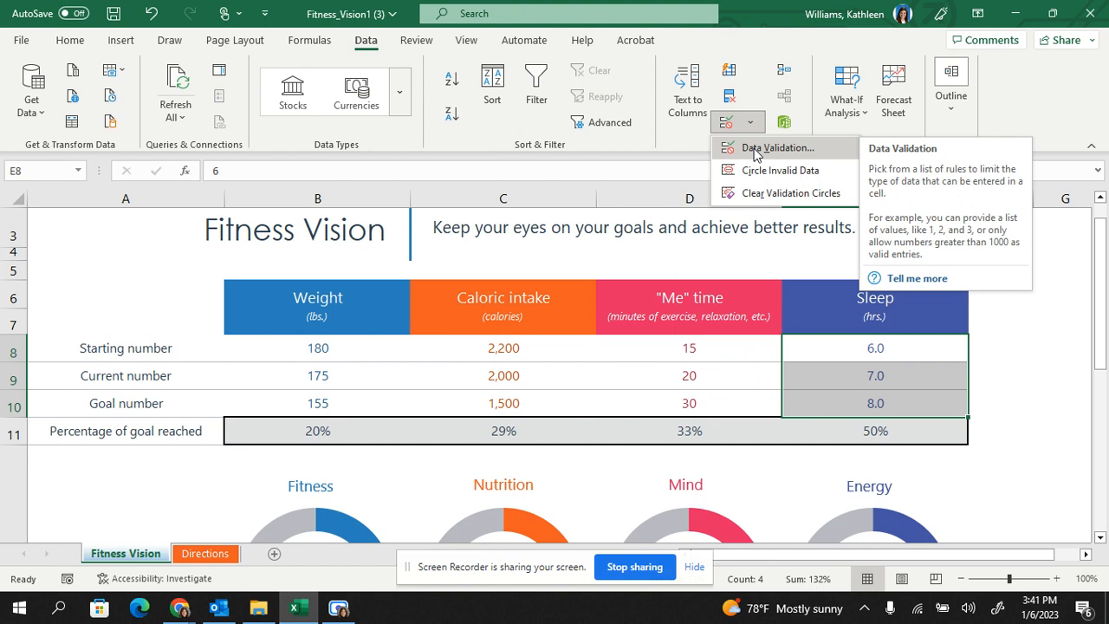
{"action": "left_click", "coordinate": [754, 149]}
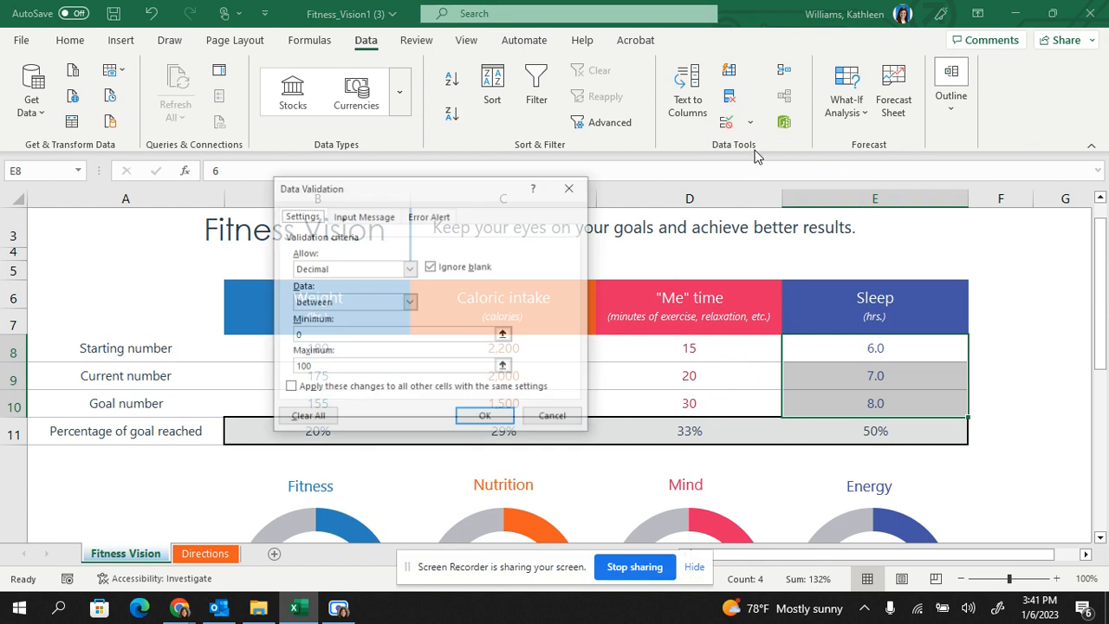
{"action": "left_click", "coordinate": [305, 419]}
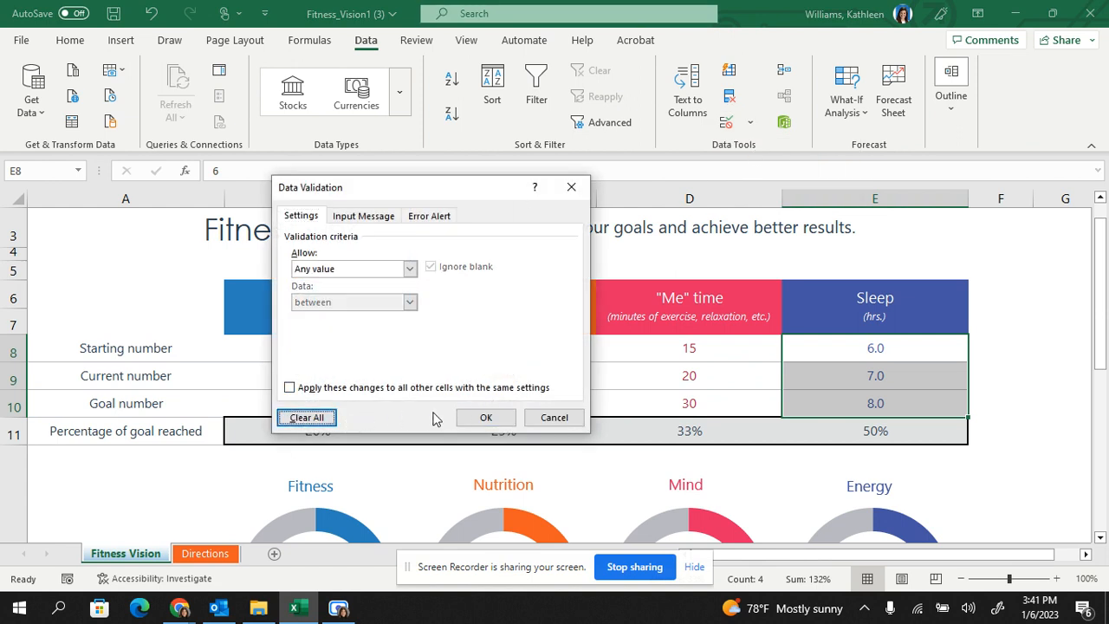
{"action": "left_click", "coordinate": [486, 417]}
{"action": "left_click", "coordinate": [751, 122]}
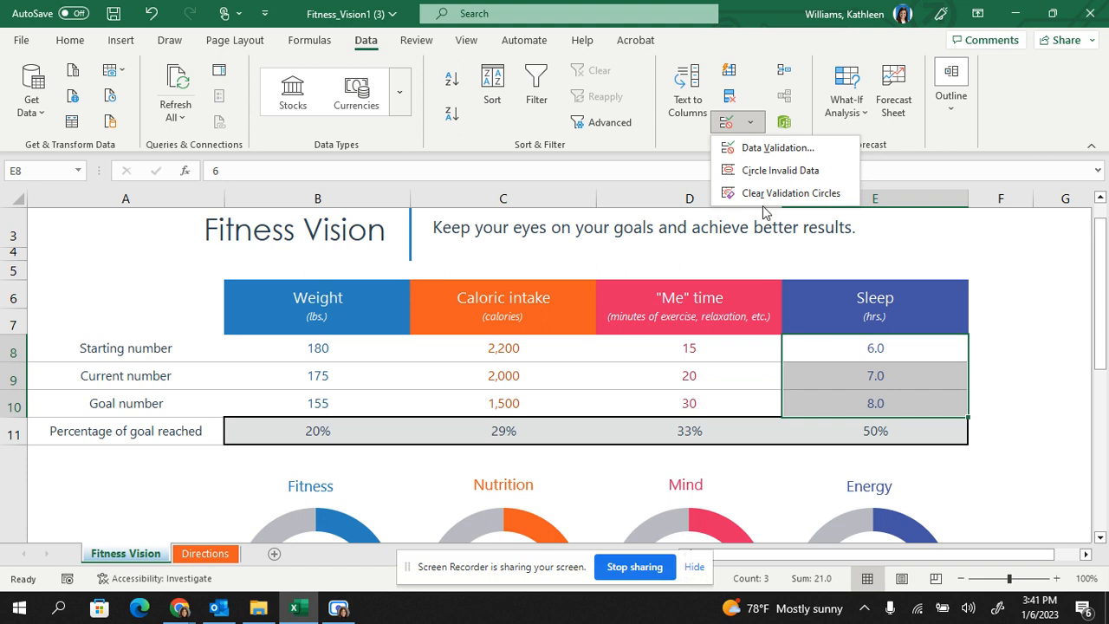
{"action": "left_click", "coordinate": [1006, 299]}
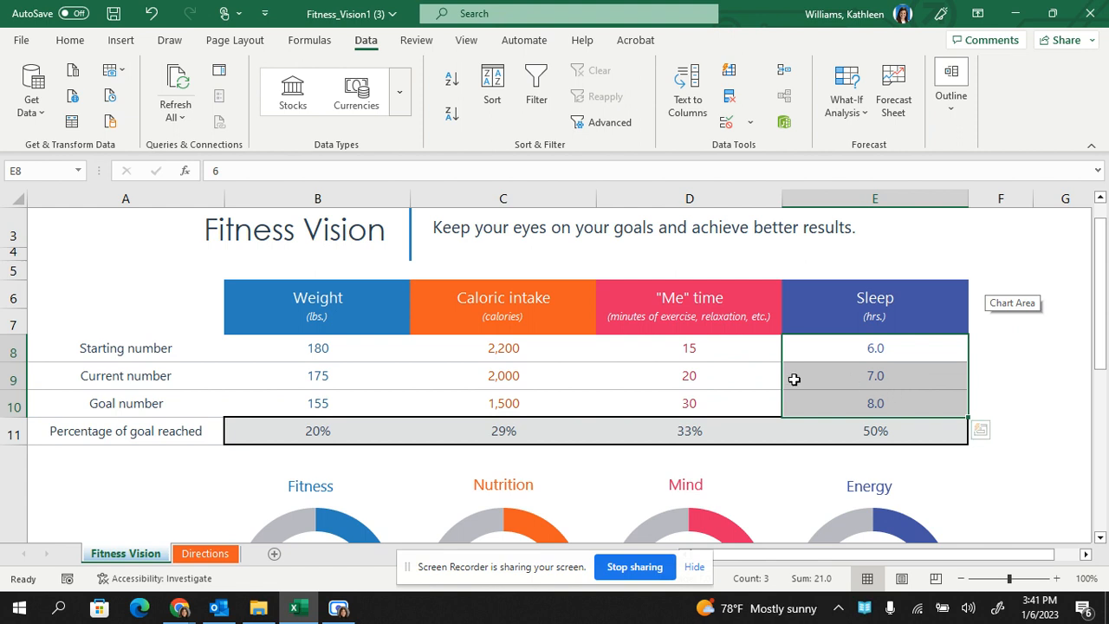
Try to replace all instances of "Goal" with "Objective" on the sheet using Find and Replace.
{"action": "left_click", "coordinate": [71, 41]}
{"action": "left_click", "coordinate": [962, 108]}
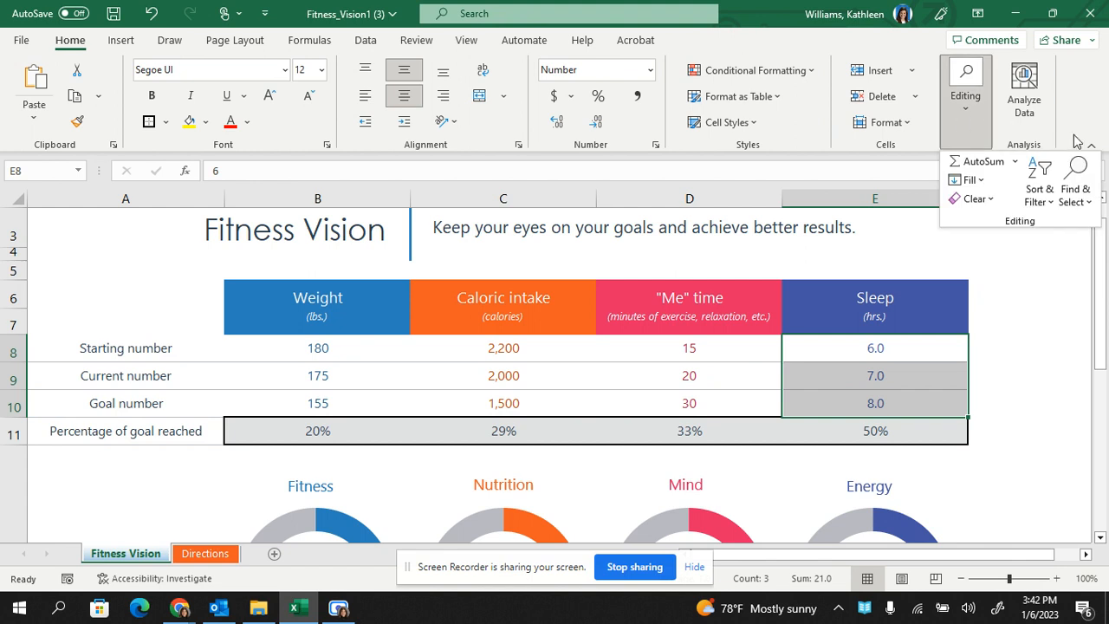
{"action": "left_click", "coordinate": [1078, 182]}
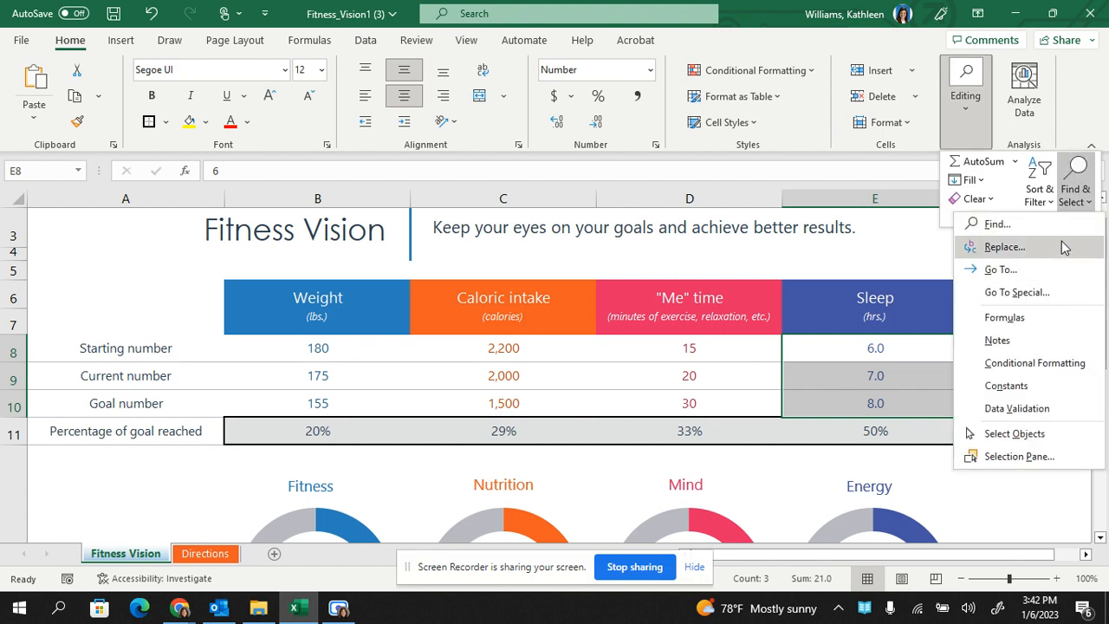
{"action": "left_click", "coordinate": [1065, 246]}
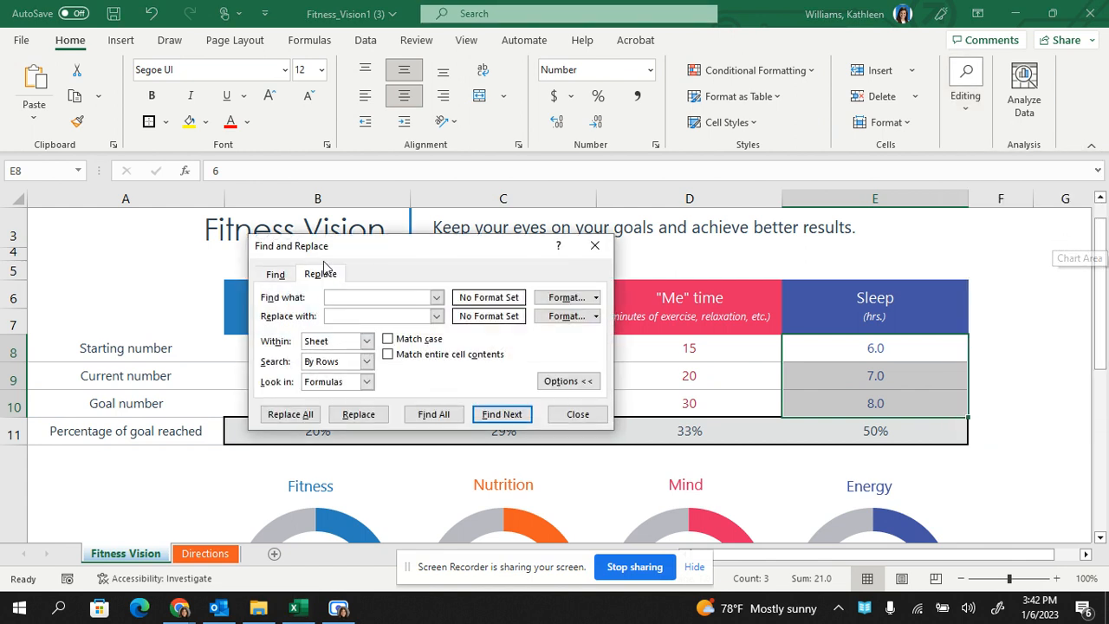
{"action": "left_click", "coordinate": [286, 275]}
{"action": "left_click", "coordinate": [313, 275]}
{"action": "left_click", "coordinate": [286, 276]}
{"action": "left_click", "coordinate": [316, 274]}
{"action": "left_click", "coordinate": [289, 275]}
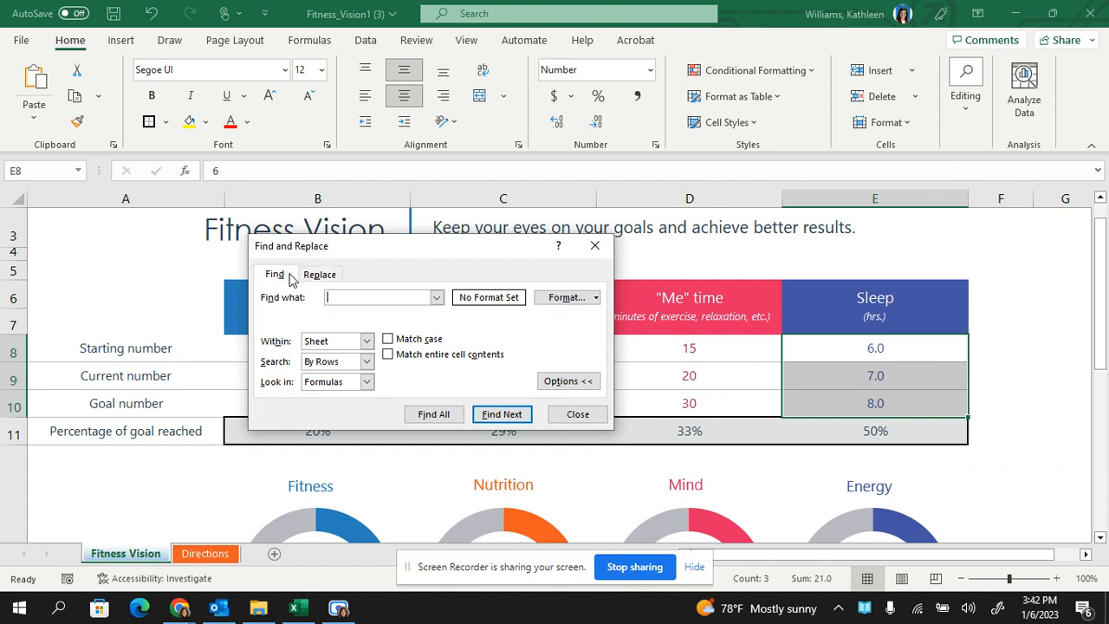
{"action": "left_click", "coordinate": [313, 276]}
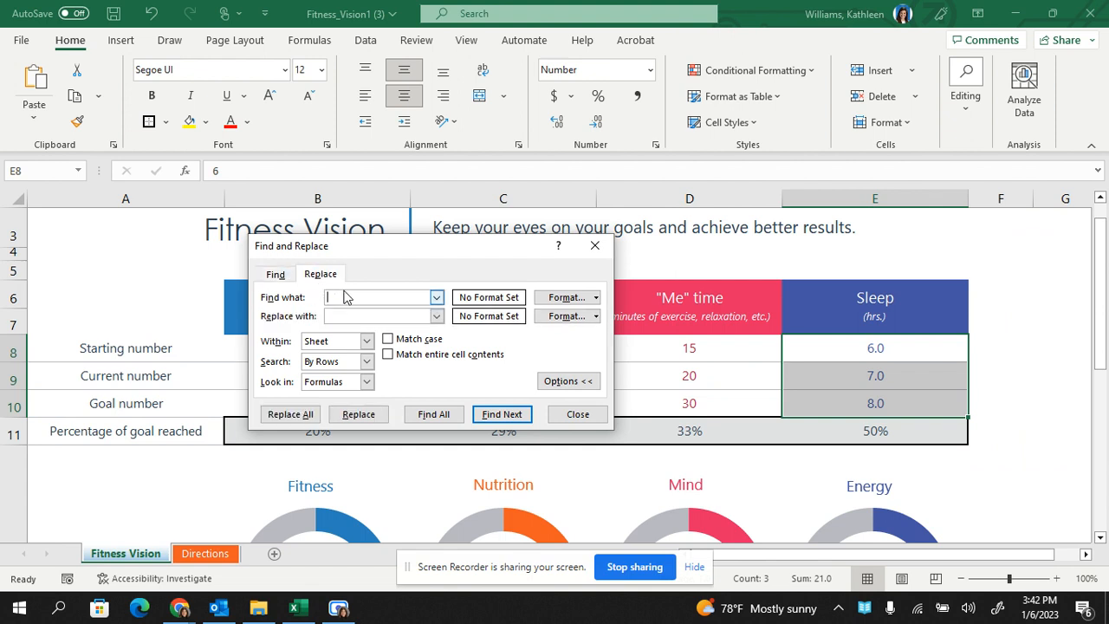
{"action": "type", "text": "Goal"}
{"action": "left_click", "coordinate": [361, 315]}
{"action": "type", "text": "Objective"}
{"action": "left_click", "coordinate": [291, 414]}
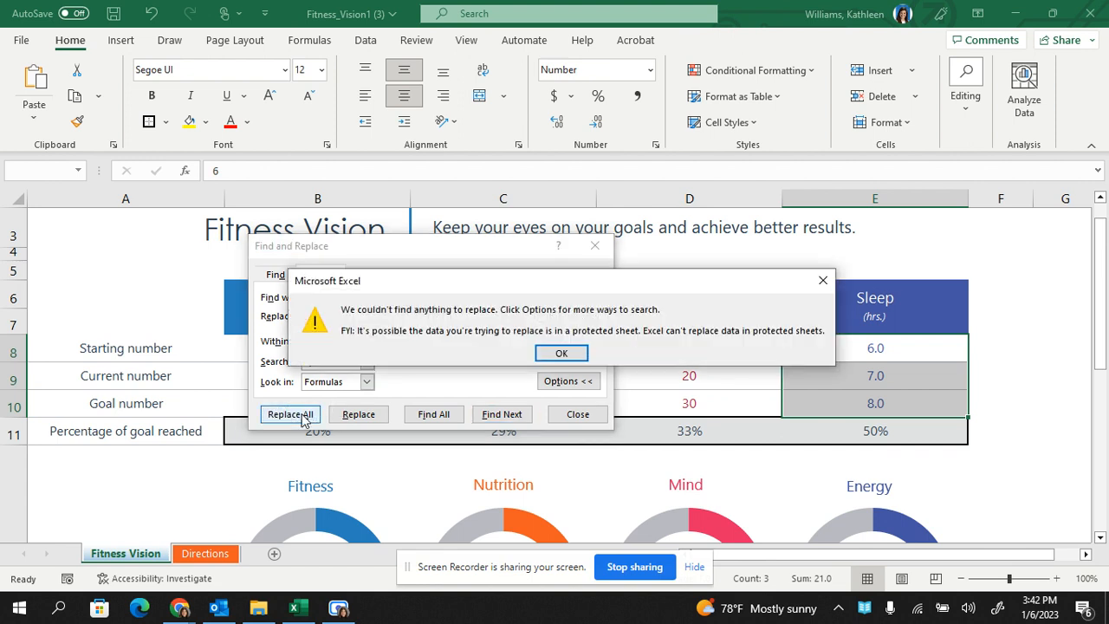
{"action": "left_click", "coordinate": [565, 355]}
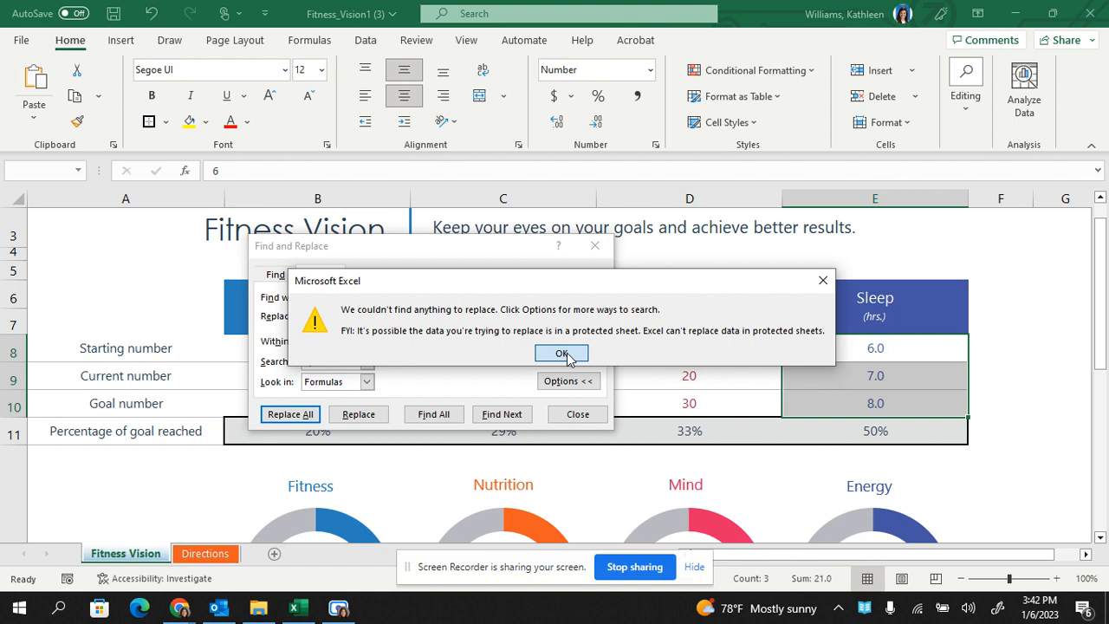
{"action": "left_click", "coordinate": [565, 354]}
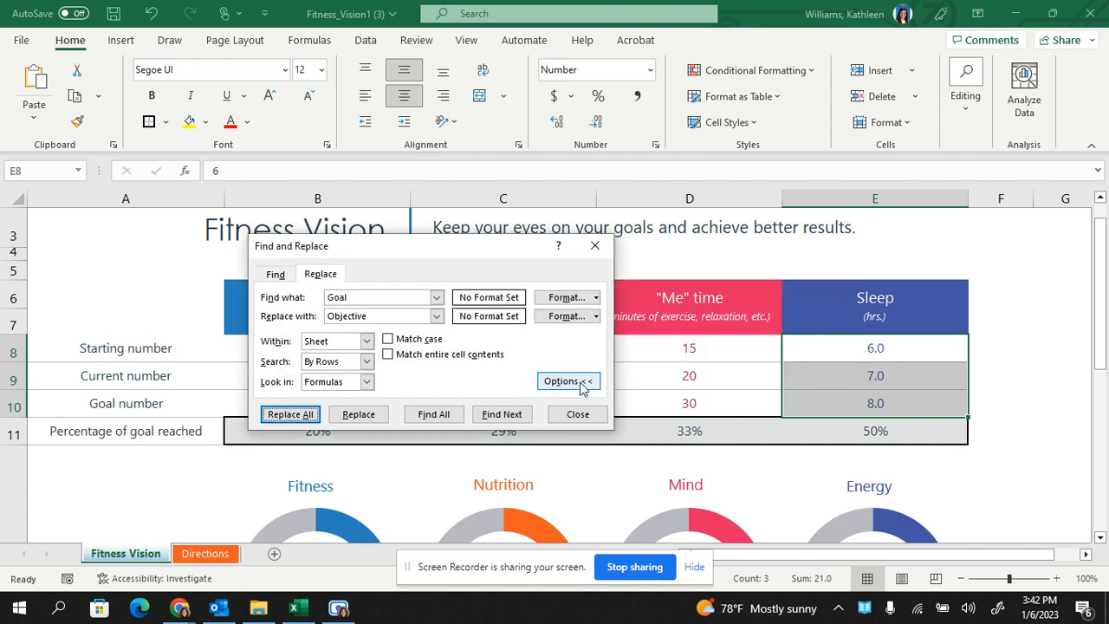
Try Replace All again with the same search and replacement words, and close Find and Replace.
{"action": "left_click", "coordinate": [410, 297]}
{"action": "left_click", "coordinate": [396, 317]}
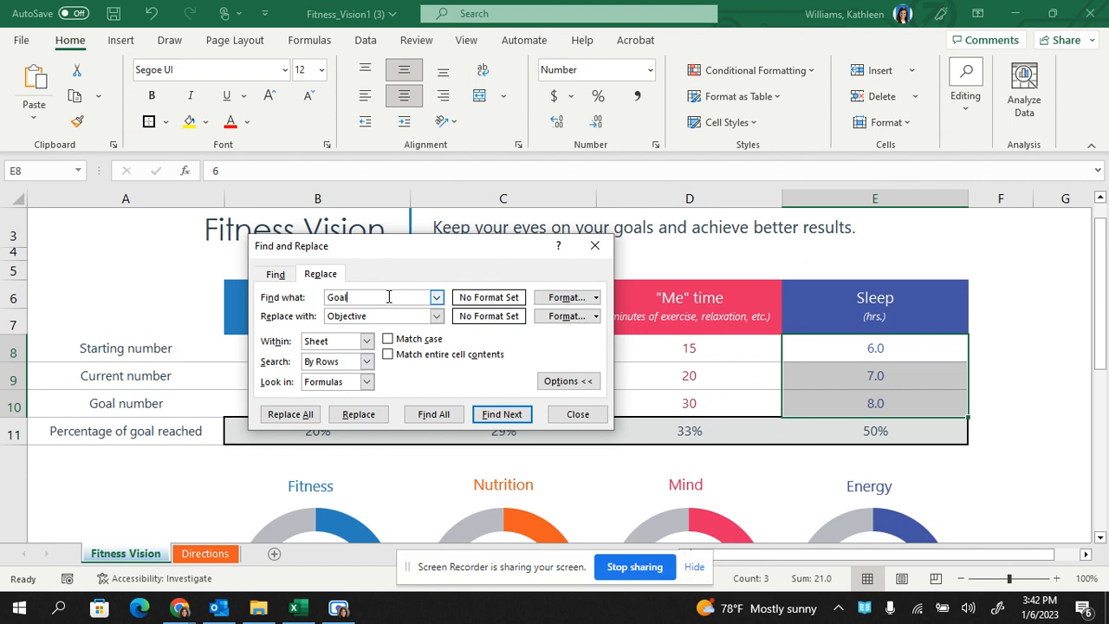
{"action": "left_click", "coordinate": [290, 415]}
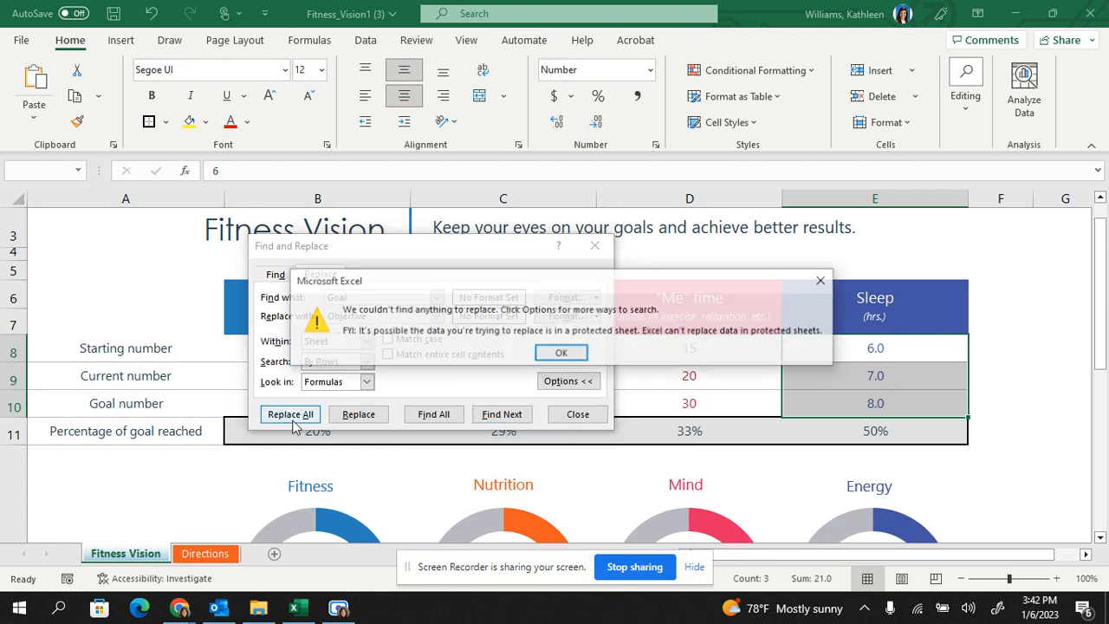
{"action": "left_click", "coordinate": [561, 354]}
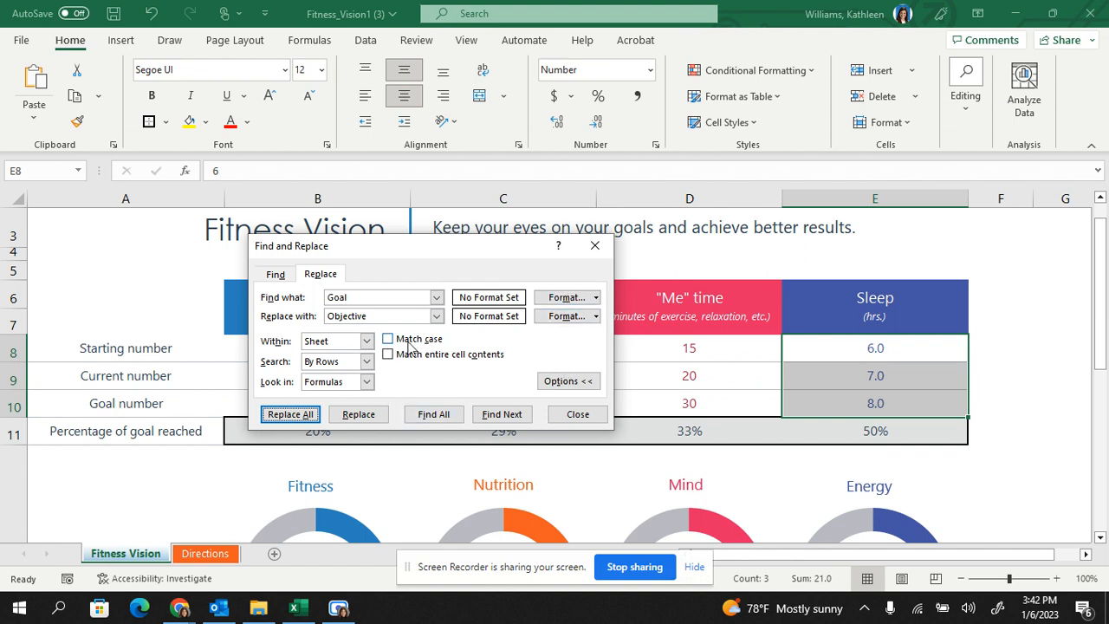
{"action": "left_click", "coordinate": [594, 246]}
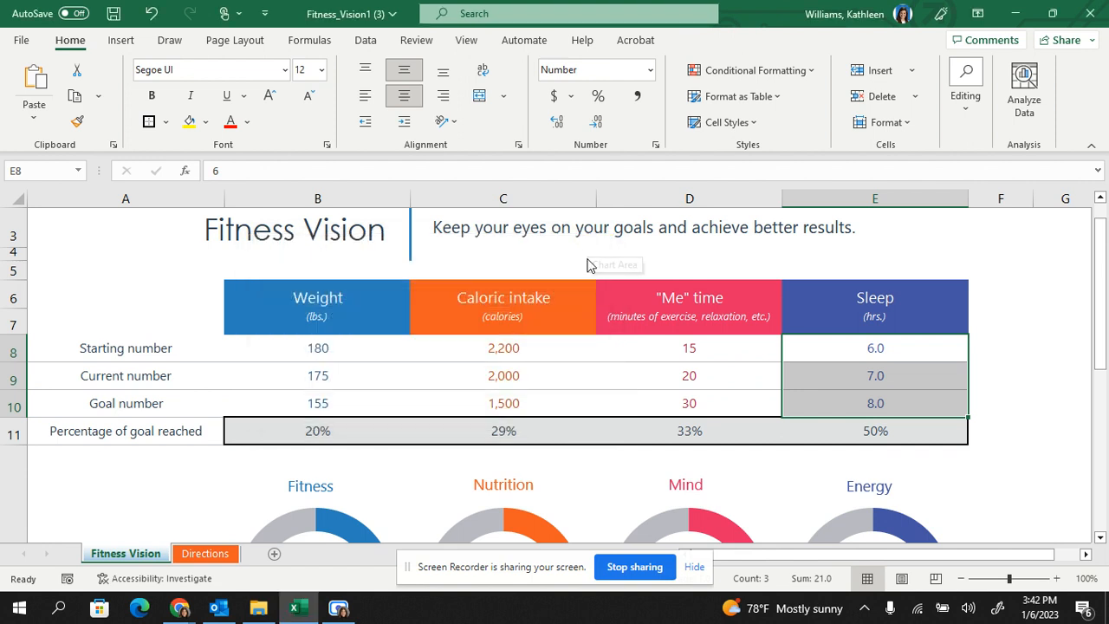
Select only the "Me" time starting number in D8 and replace every "Goal" on the sheet with "Objective".
{"action": "left_click", "coordinate": [771, 344]}
{"action": "left_click", "coordinate": [966, 91]}
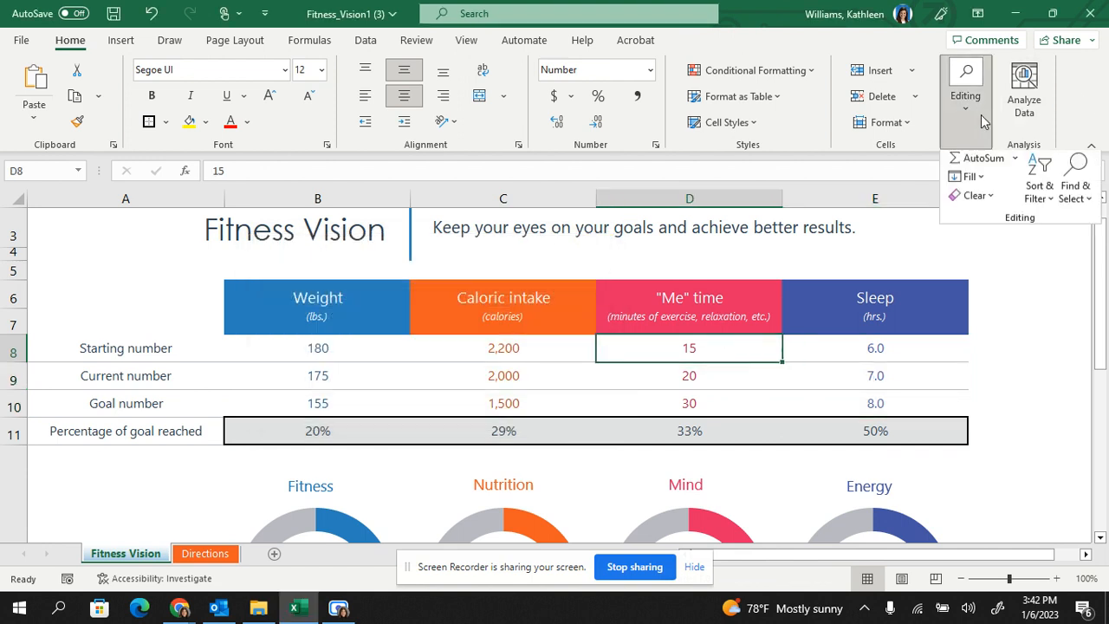
{"action": "left_click", "coordinate": [1068, 202]}
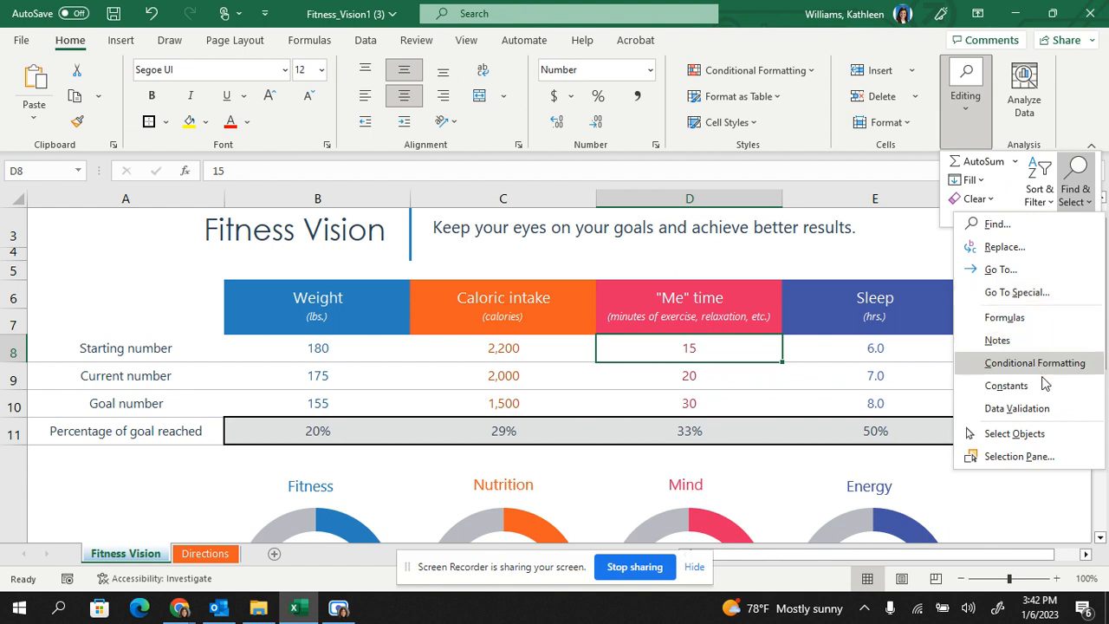
{"action": "left_click", "coordinate": [1007, 248]}
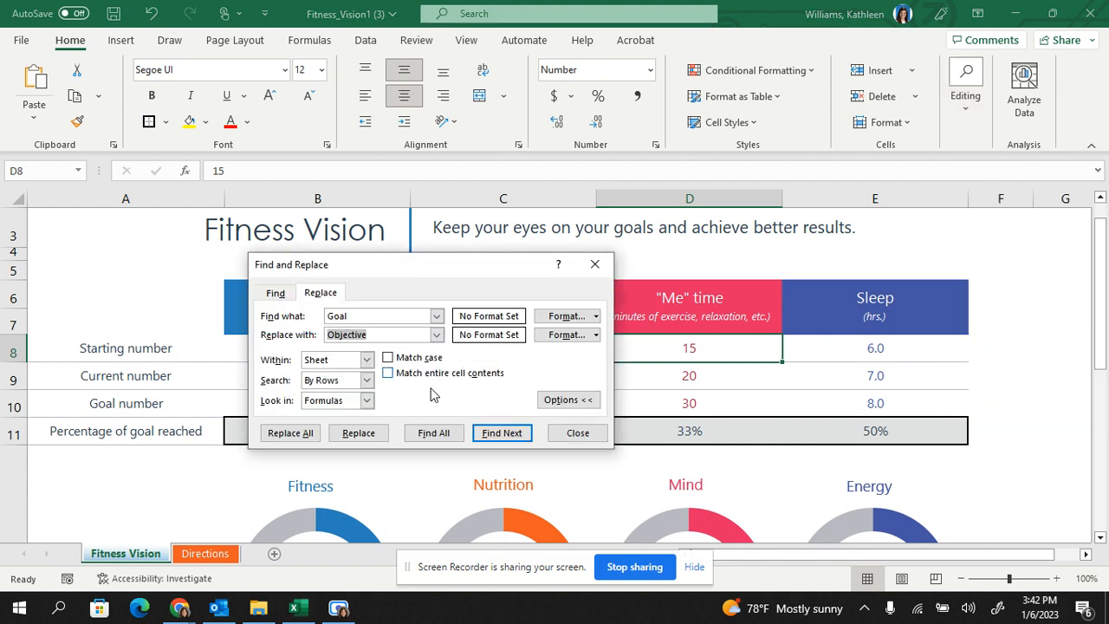
{"action": "left_click", "coordinate": [503, 433]}
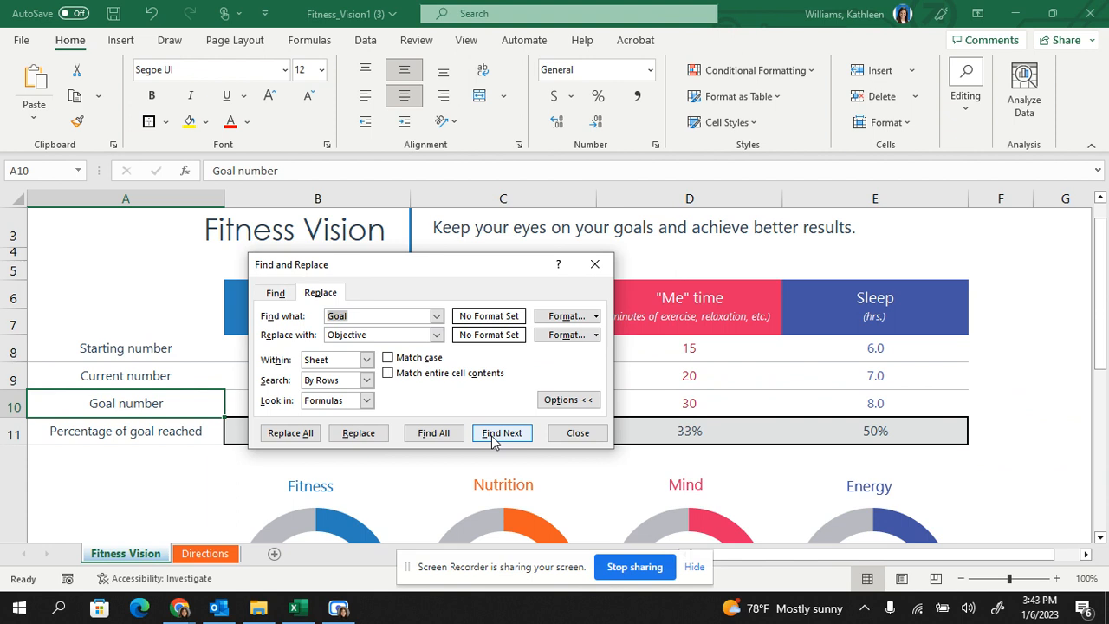
{"action": "left_click", "coordinate": [288, 440]}
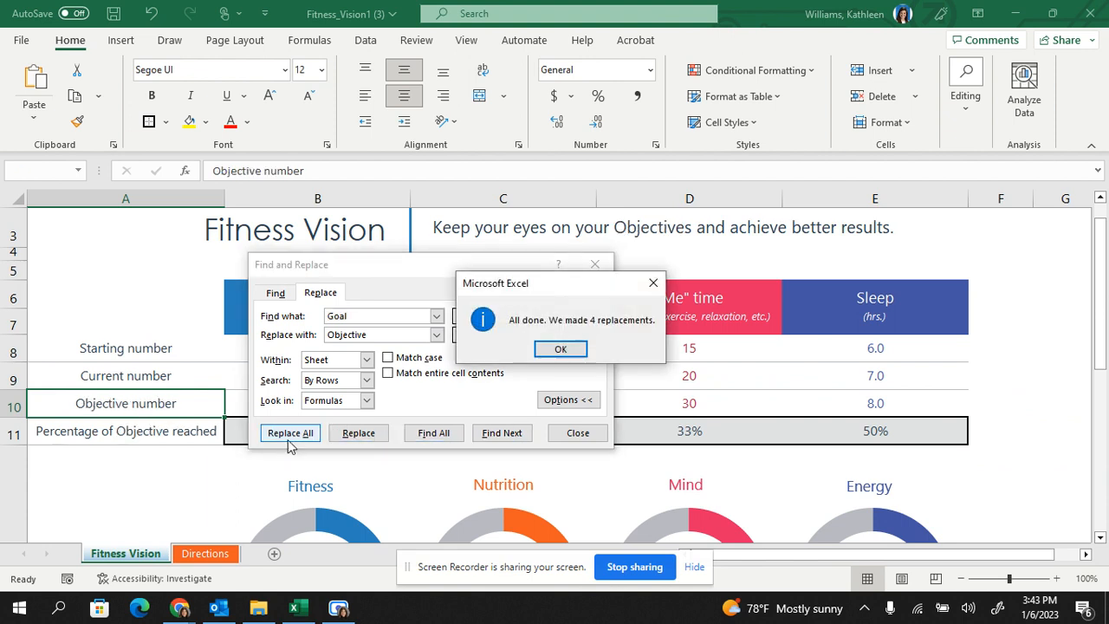
{"action": "left_click", "coordinate": [562, 349]}
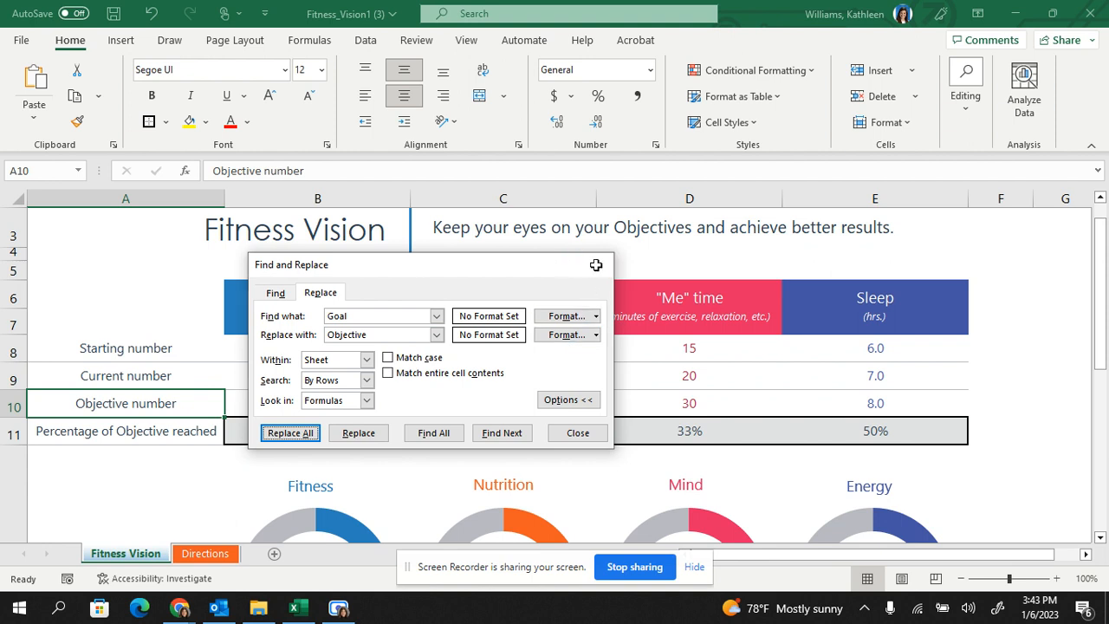
{"action": "left_click", "coordinate": [595, 263]}
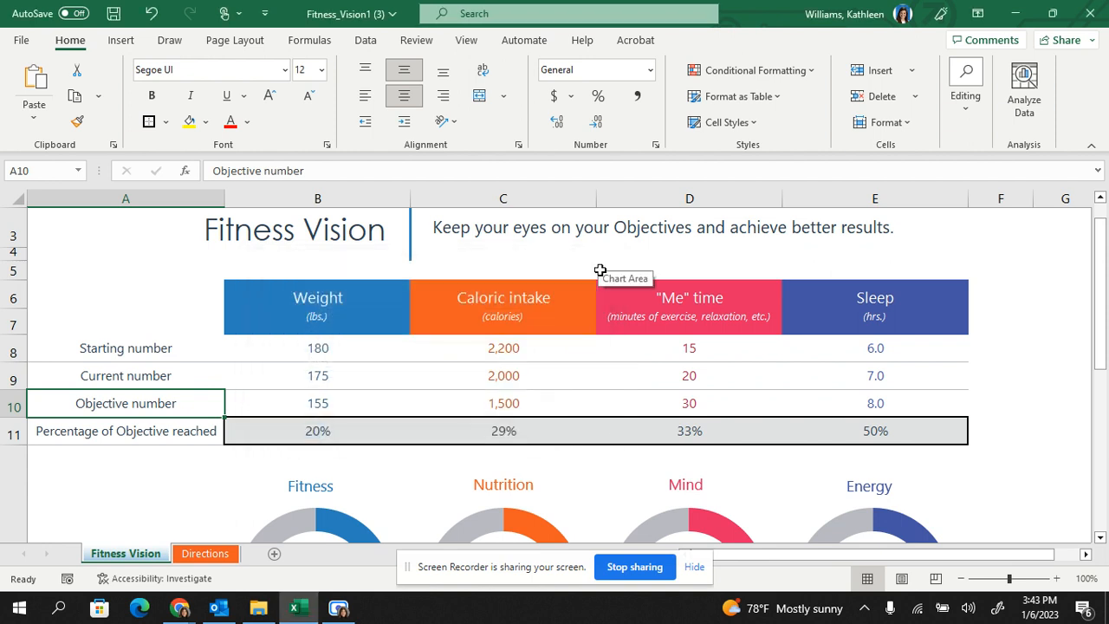
{"action": "left_click", "coordinate": [524, 299]}
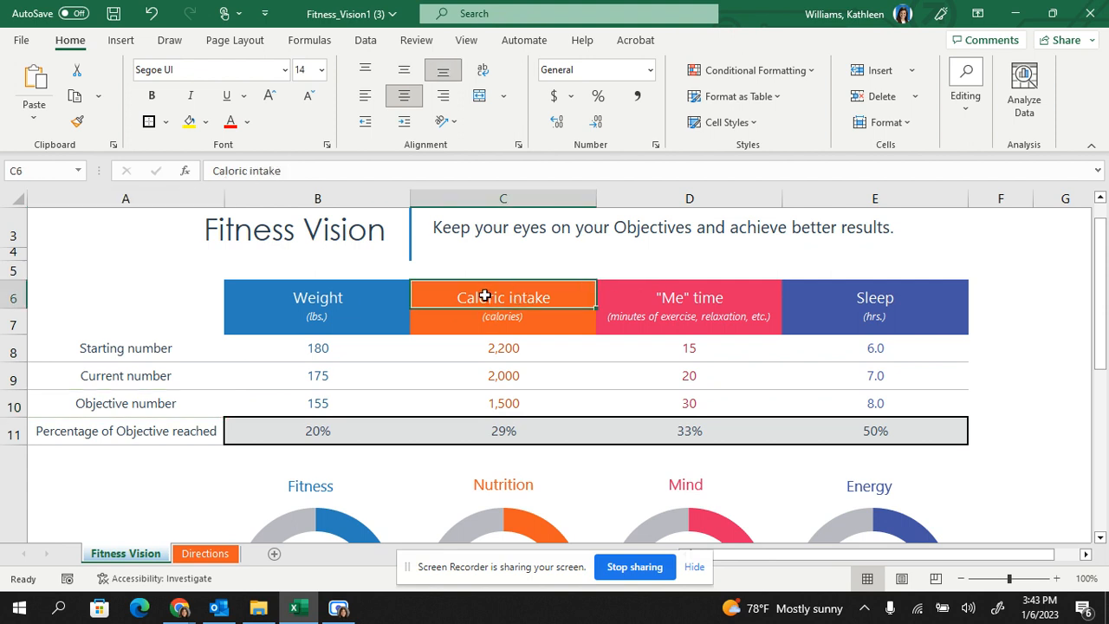
{"action": "right_click", "coordinate": [485, 295]}
{"action": "left_click", "coordinate": [526, 576]}
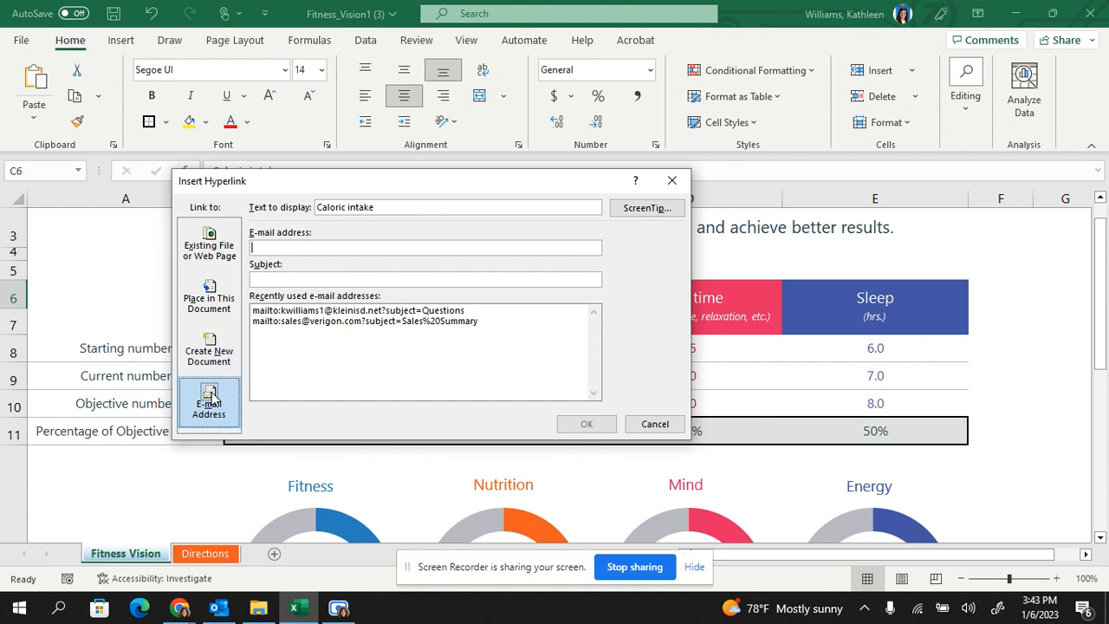
{"action": "left_click_drag", "start_coordinate": [415, 187], "coordinate": [452, 149]}
{"action": "left_click", "coordinate": [270, 212]}
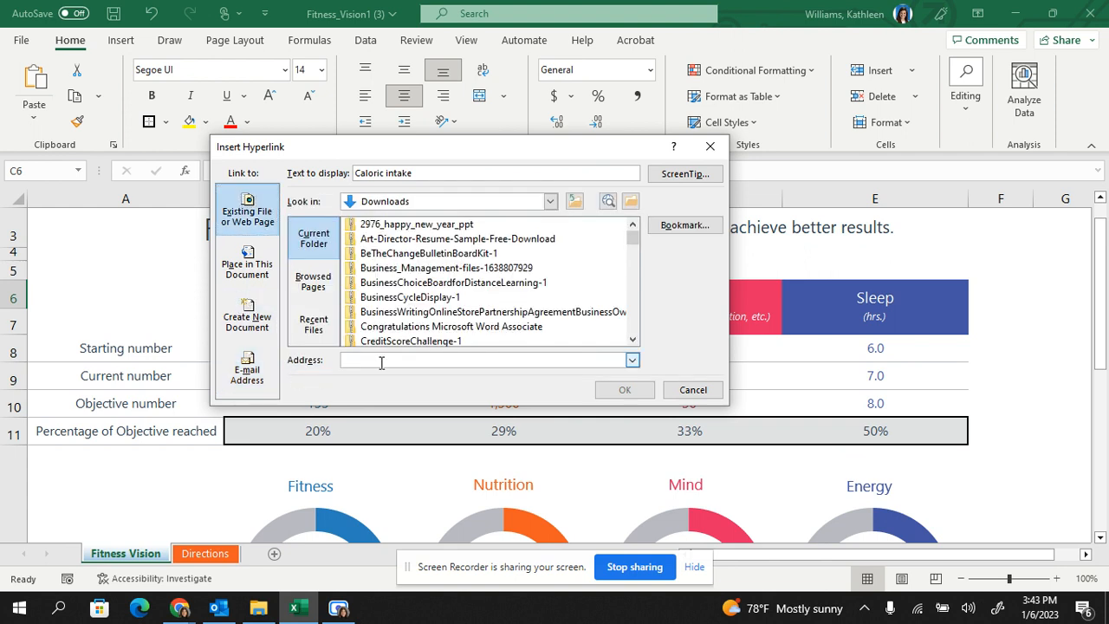
{"action": "type", "text": "ww"}
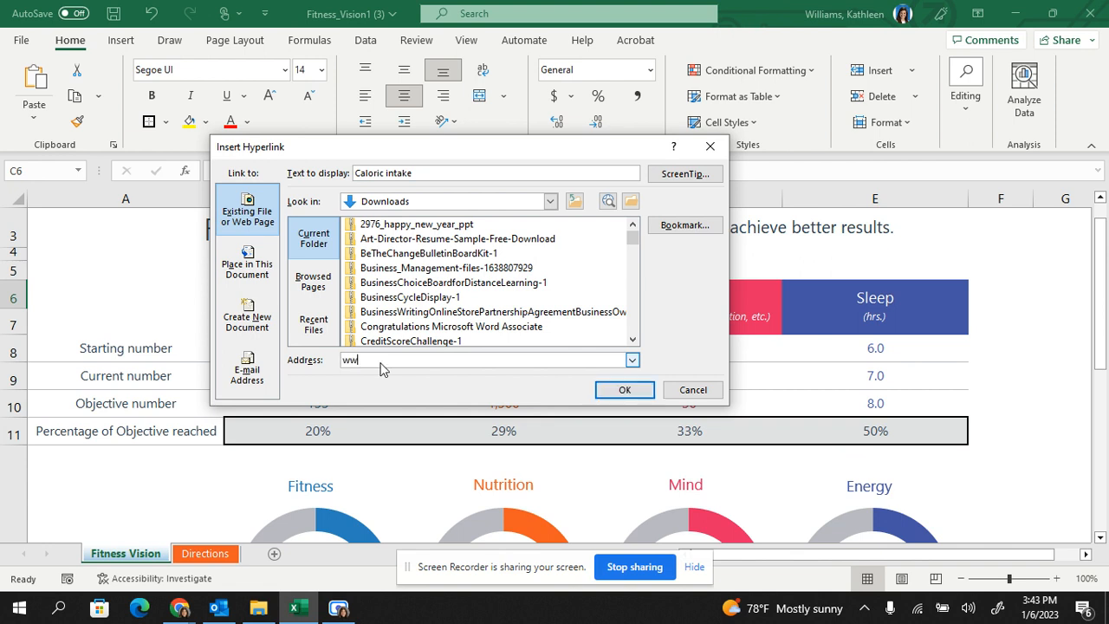
{"action": "type", "text": "w.calories.com"}
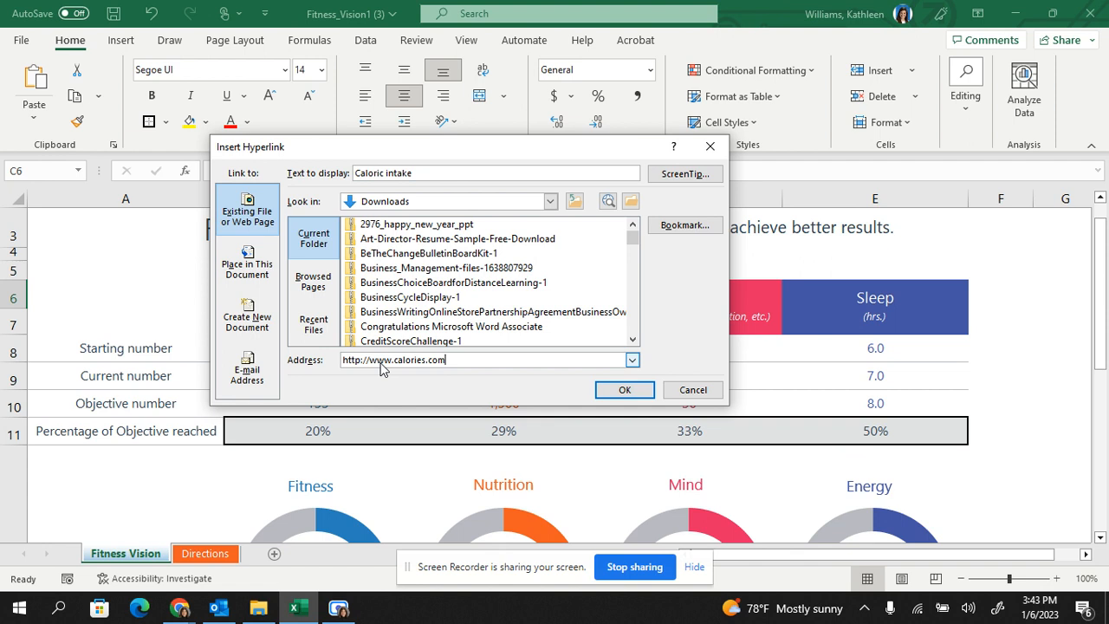
{"action": "left_click", "coordinate": [623, 390]}
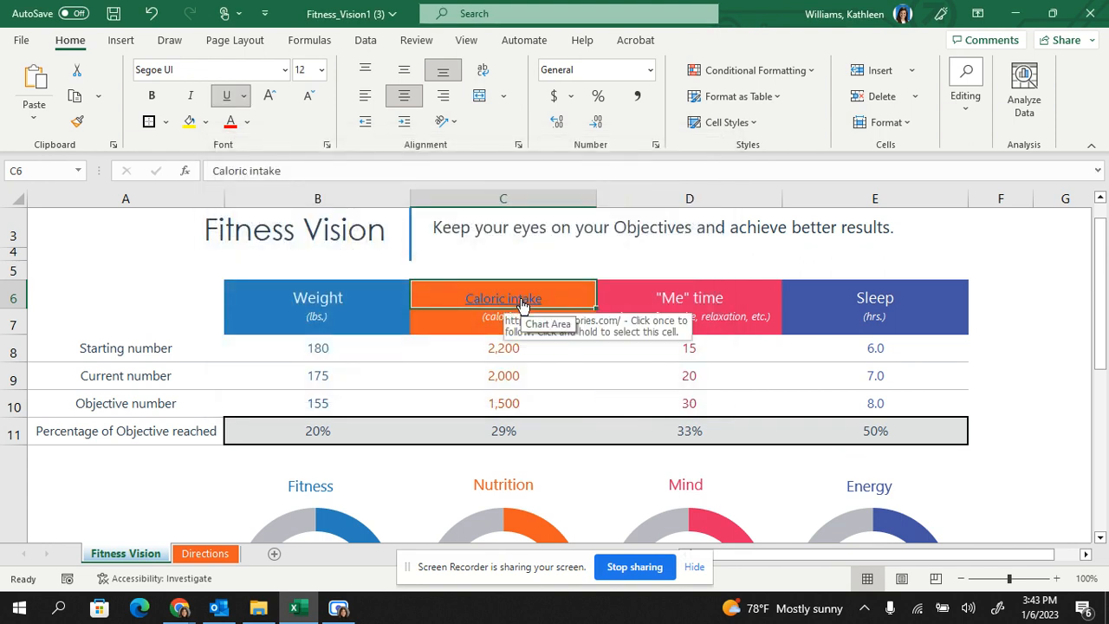
Link the "Me" time heading in D6 to a new document named Me Time, set for editing later, and replace the existing file.
{"action": "left_click", "coordinate": [693, 297]}
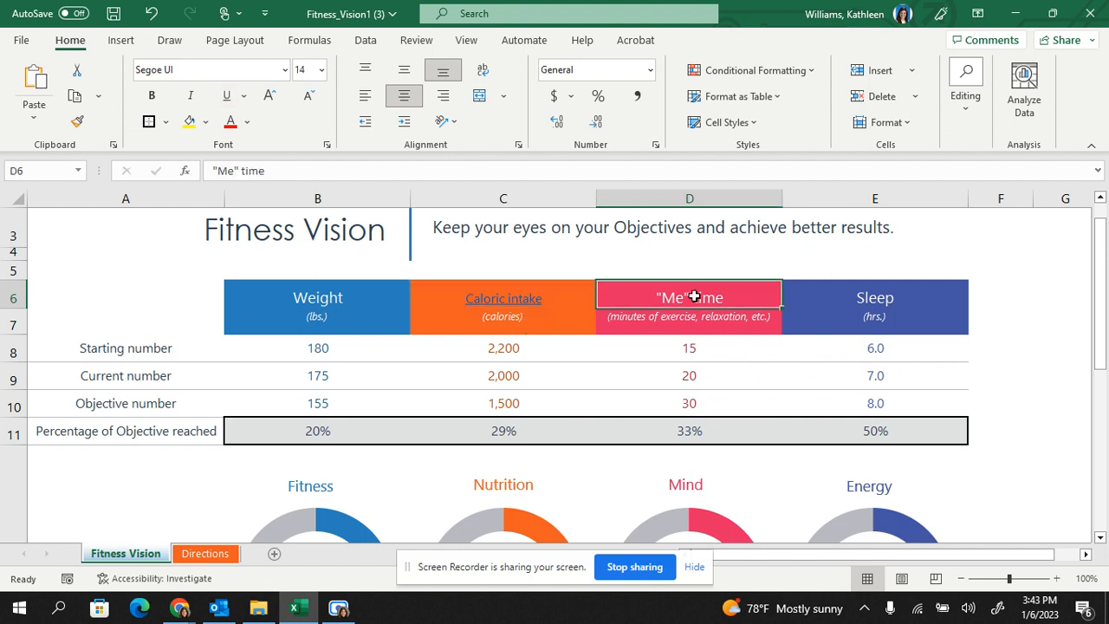
{"action": "right_click", "coordinate": [693, 298]}
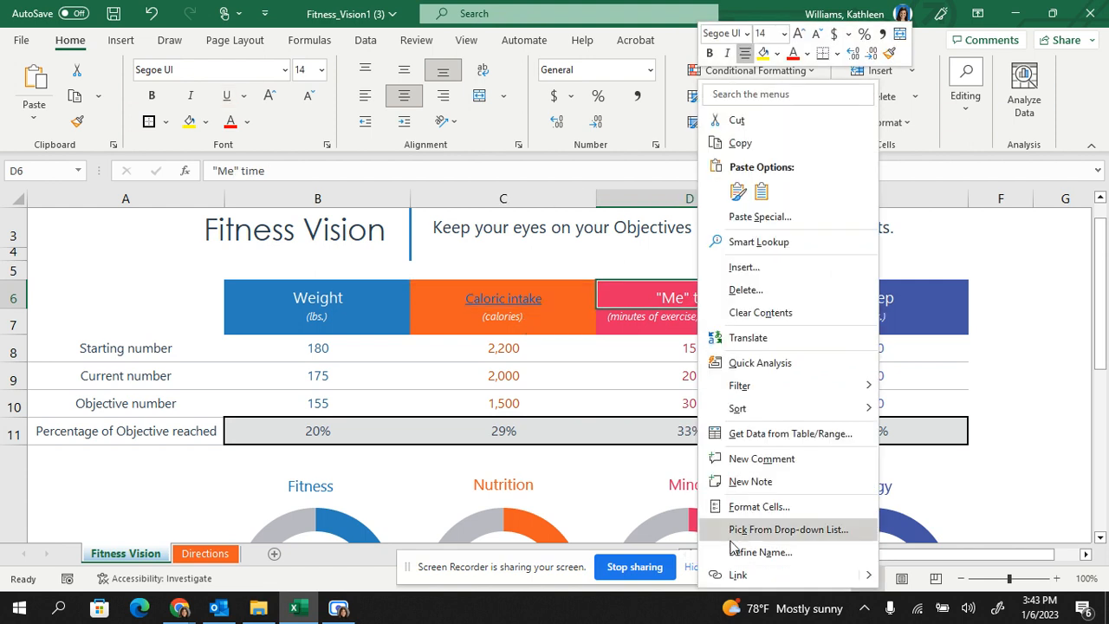
{"action": "key", "text": "Escape"}
{"action": "key", "text": "ctrl+k"}
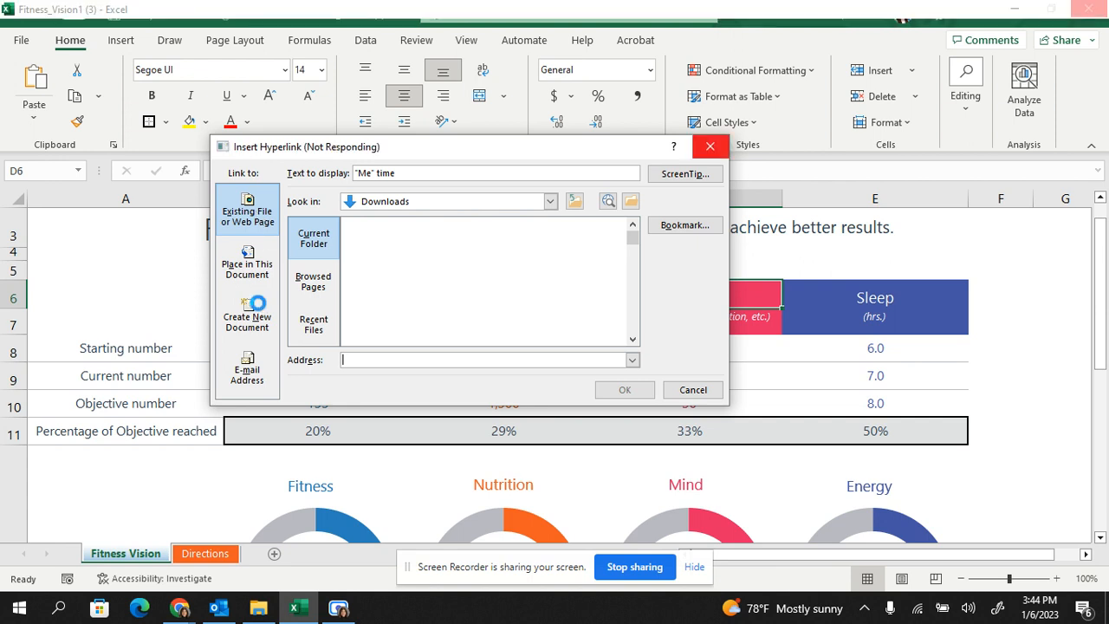
{"action": "left_click", "coordinate": [258, 305]}
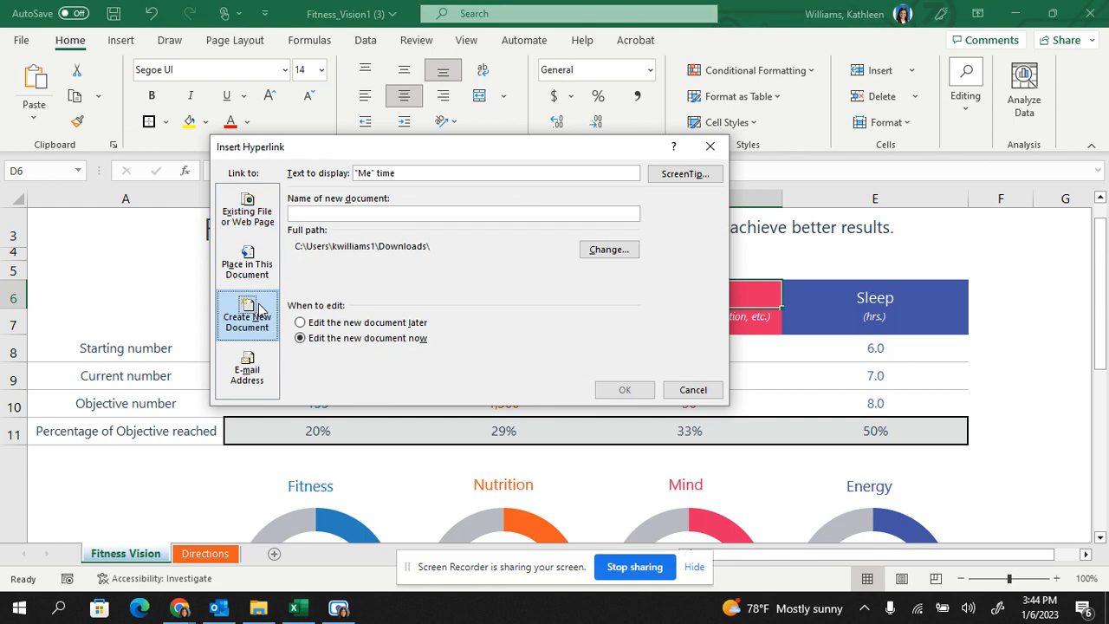
{"action": "left_click", "coordinate": [314, 213]}
{"action": "type", "text": "Me Time"}
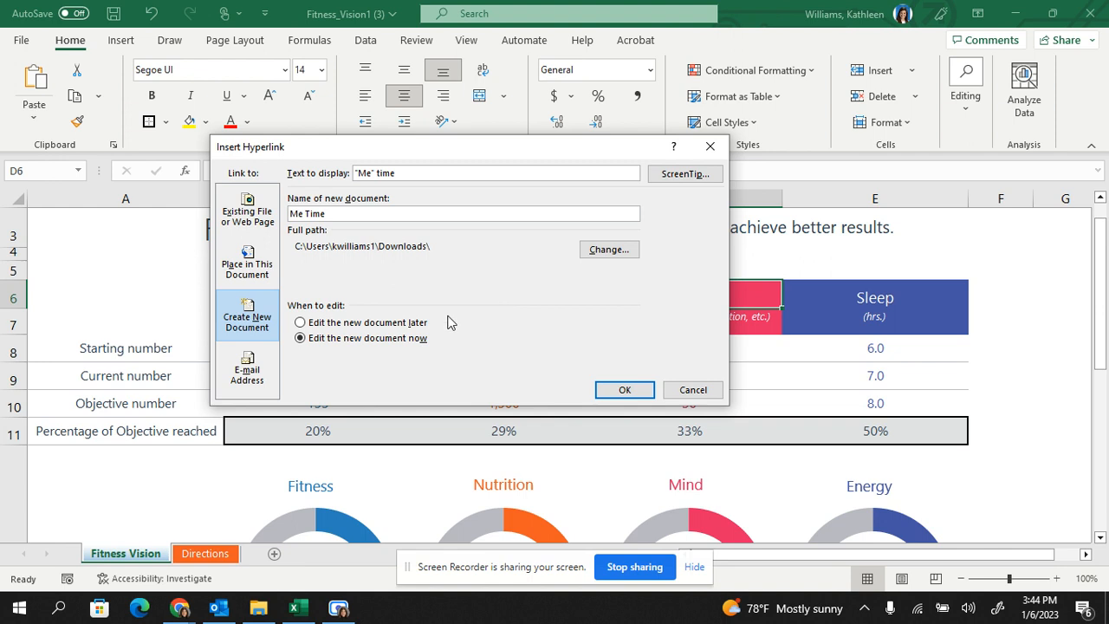
{"action": "left_click", "coordinate": [375, 324]}
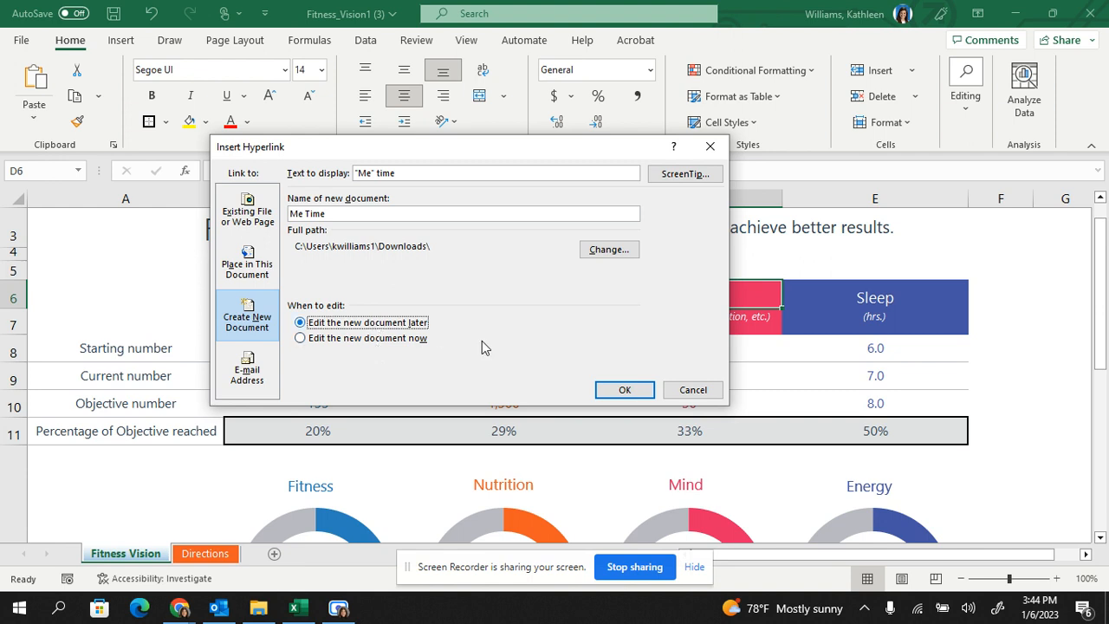
{"action": "left_click", "coordinate": [604, 391]}
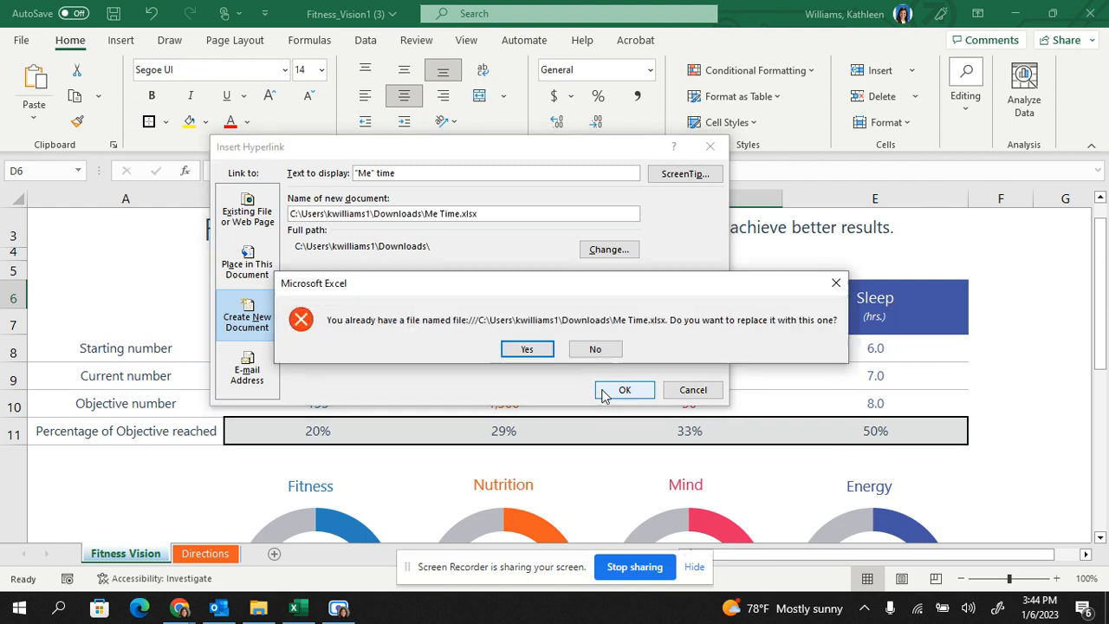
{"action": "left_click", "coordinate": [527, 349]}
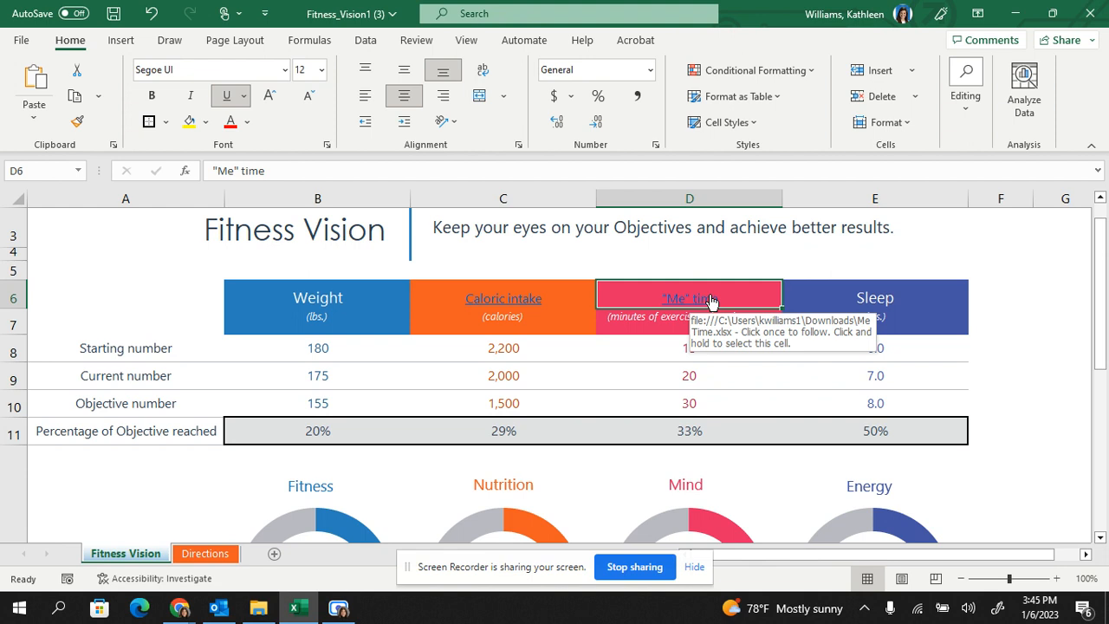
Link the Sleep heading in E6 to the existing file Excel-Formulas-and-Functions-Cheat-Sheet.xlsx in the BIM2 folder of Documents\Klein Oak.
{"action": "left_click", "coordinate": [877, 294]}
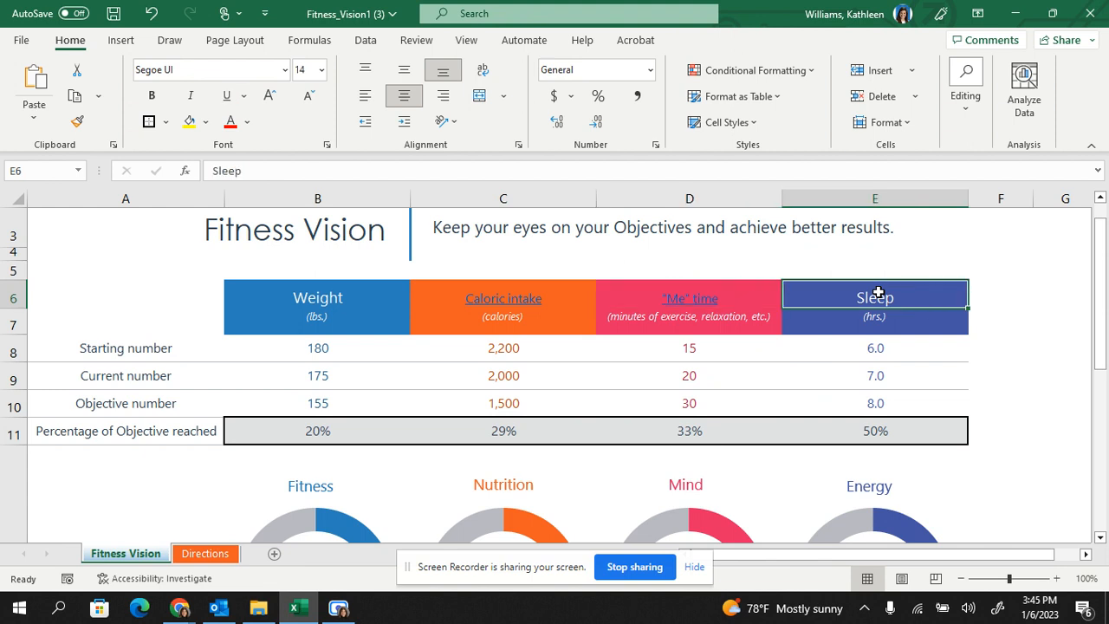
{"action": "right_click", "coordinate": [877, 295]}
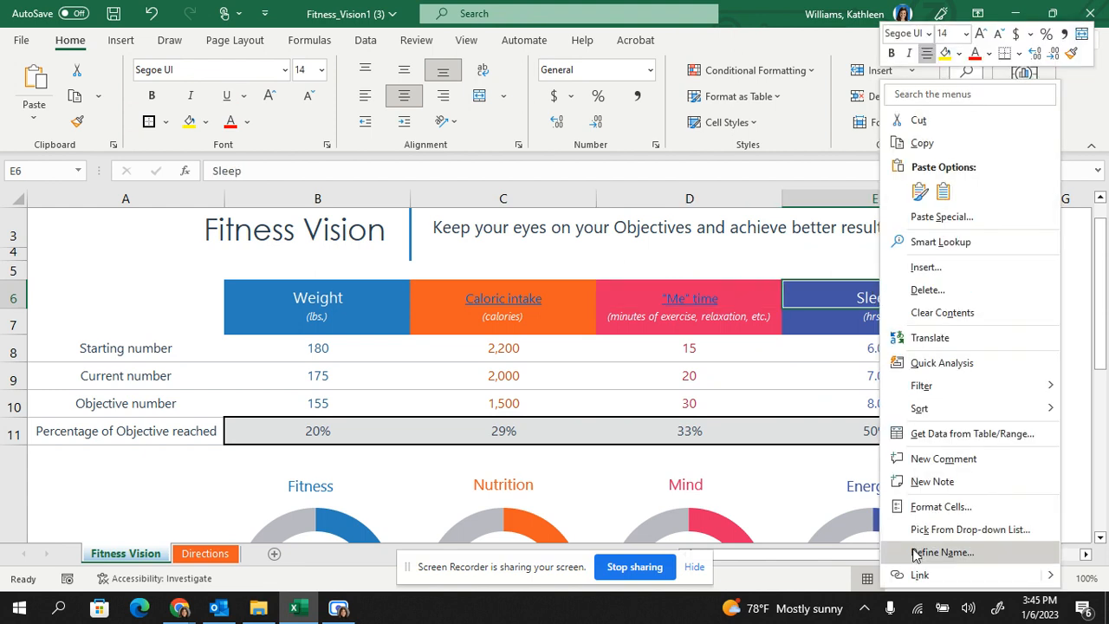
{"action": "left_click", "coordinate": [917, 576]}
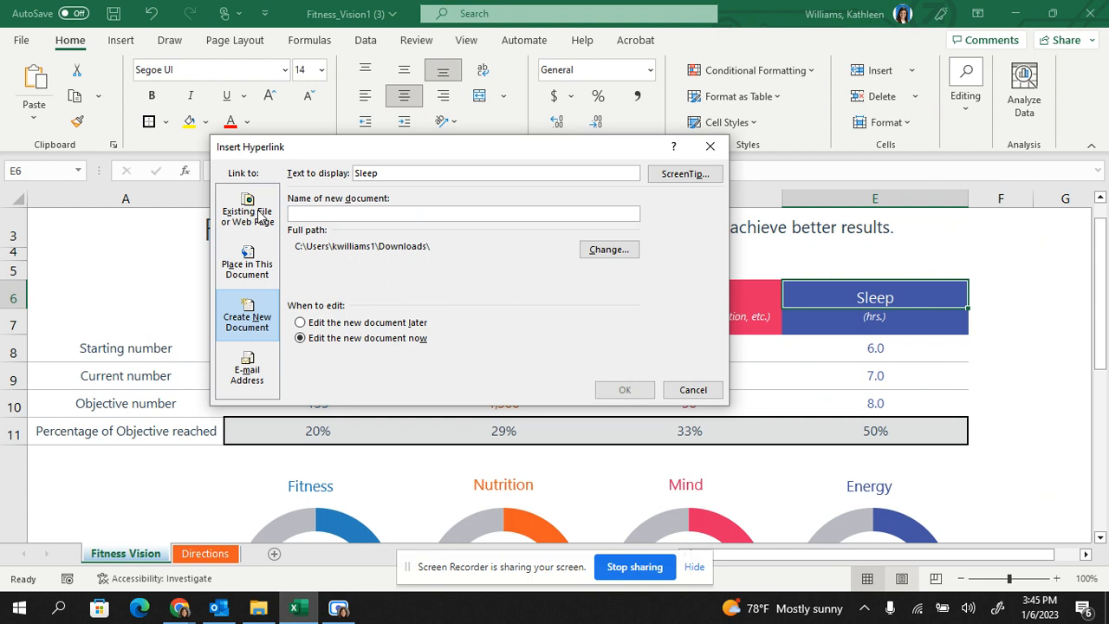
{"action": "left_click", "coordinate": [260, 218]}
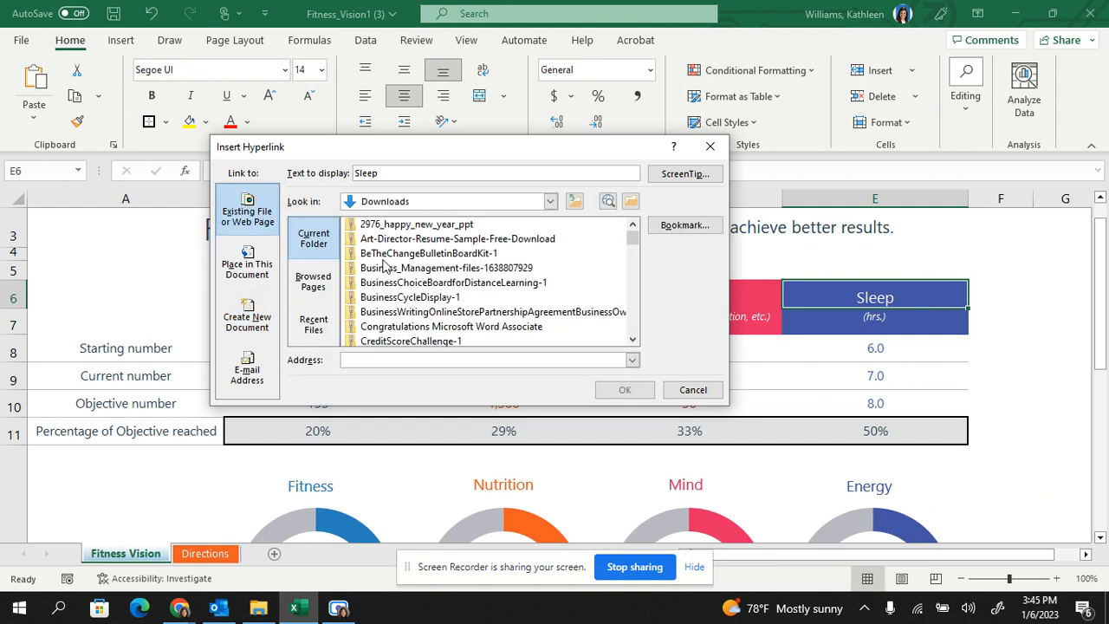
{"action": "scroll", "coordinate": [394, 264], "scroll_direction": "down", "scroll_amount": 15}
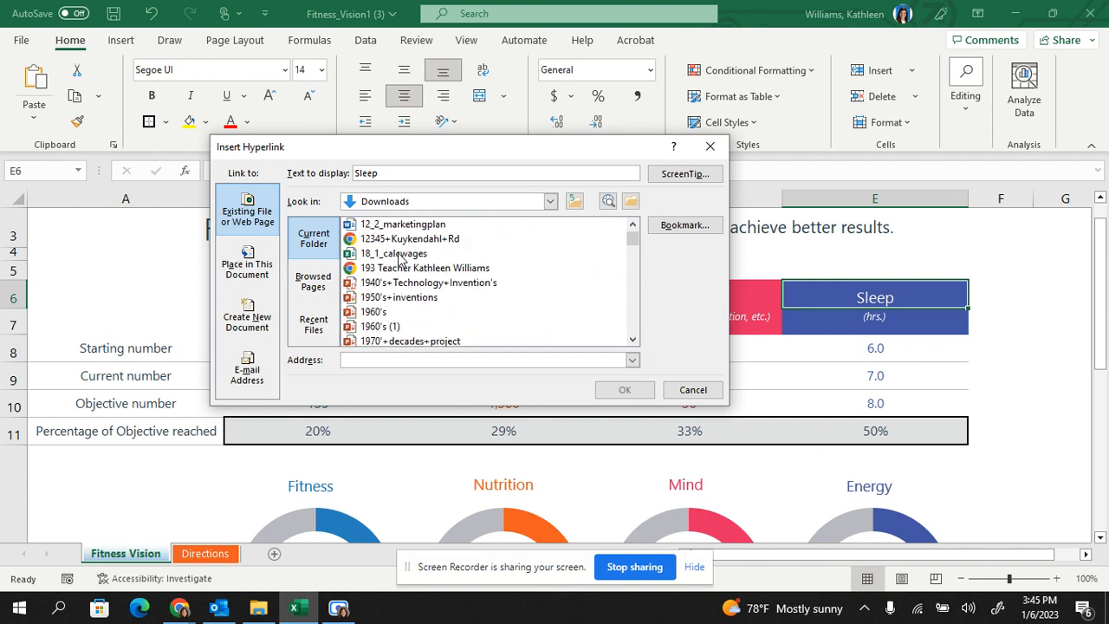
{"action": "scroll", "coordinate": [400, 260], "scroll_direction": "down", "scroll_amount": 5}
{"action": "scroll", "coordinate": [399, 259], "scroll_direction": "up", "scroll_amount": 10}
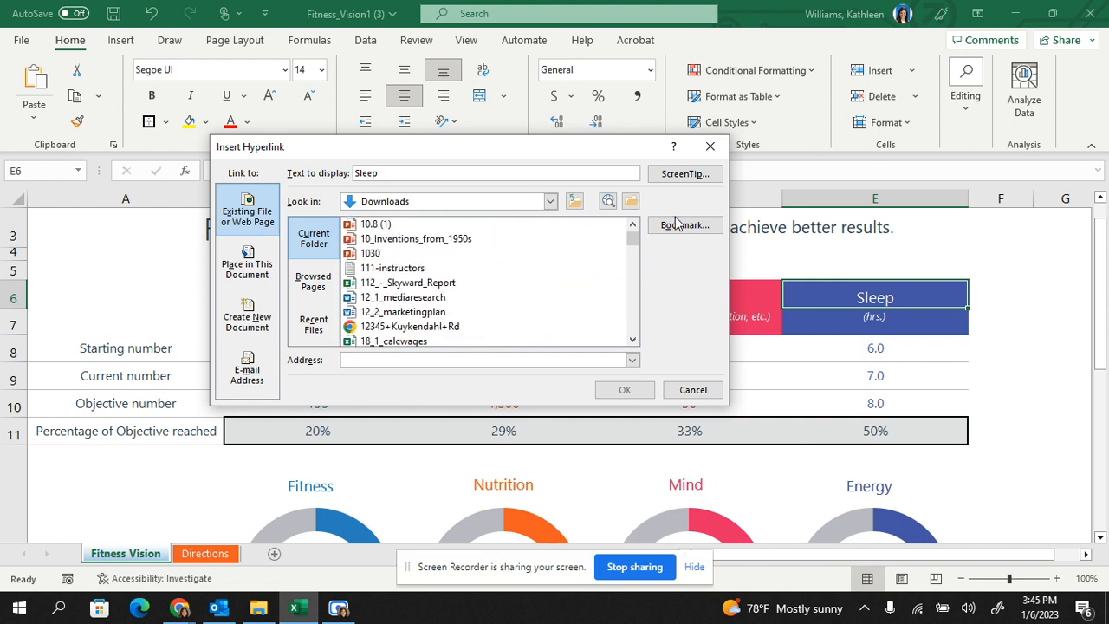
{"action": "left_click", "coordinate": [631, 202]}
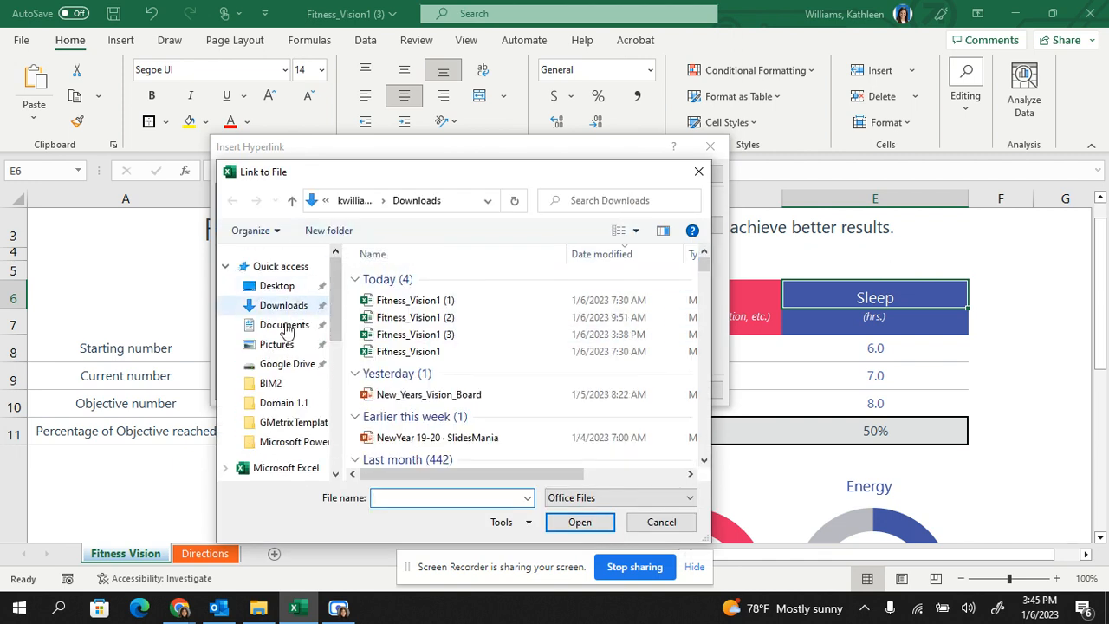
{"action": "left_click", "coordinate": [285, 330]}
{"action": "double_click", "coordinate": [397, 312]}
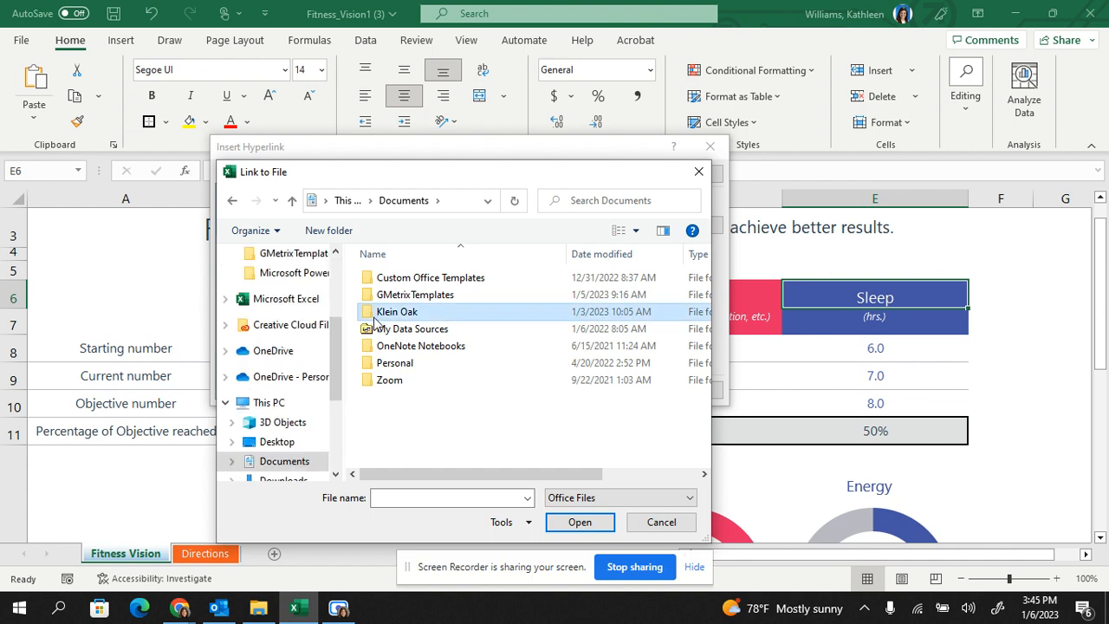
{"action": "double_click", "coordinate": [385, 329]}
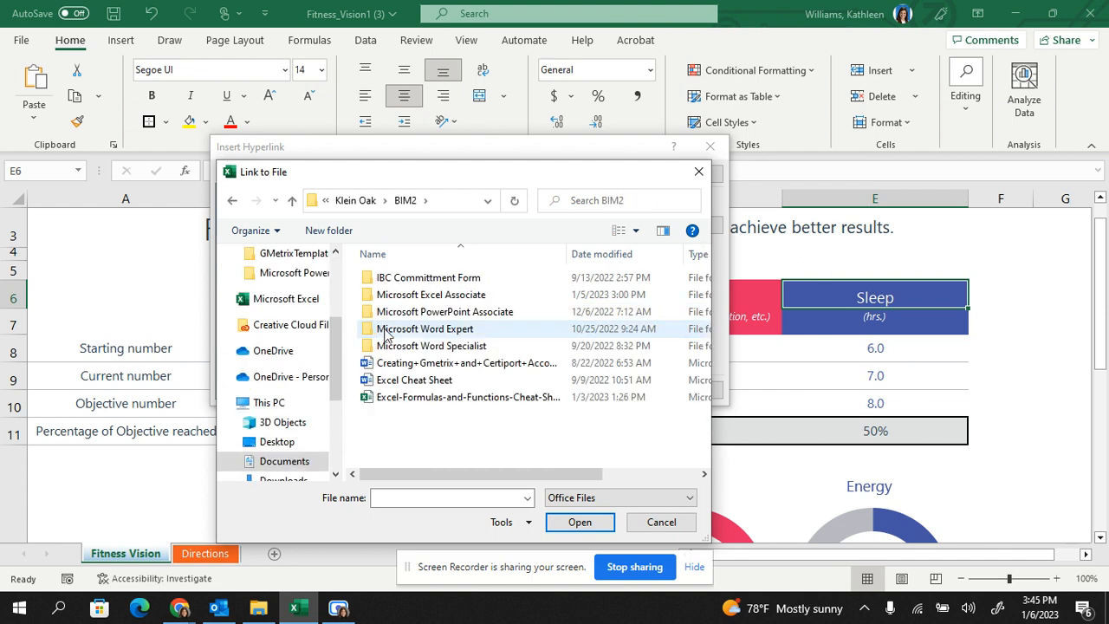
{"action": "left_click", "coordinate": [393, 398]}
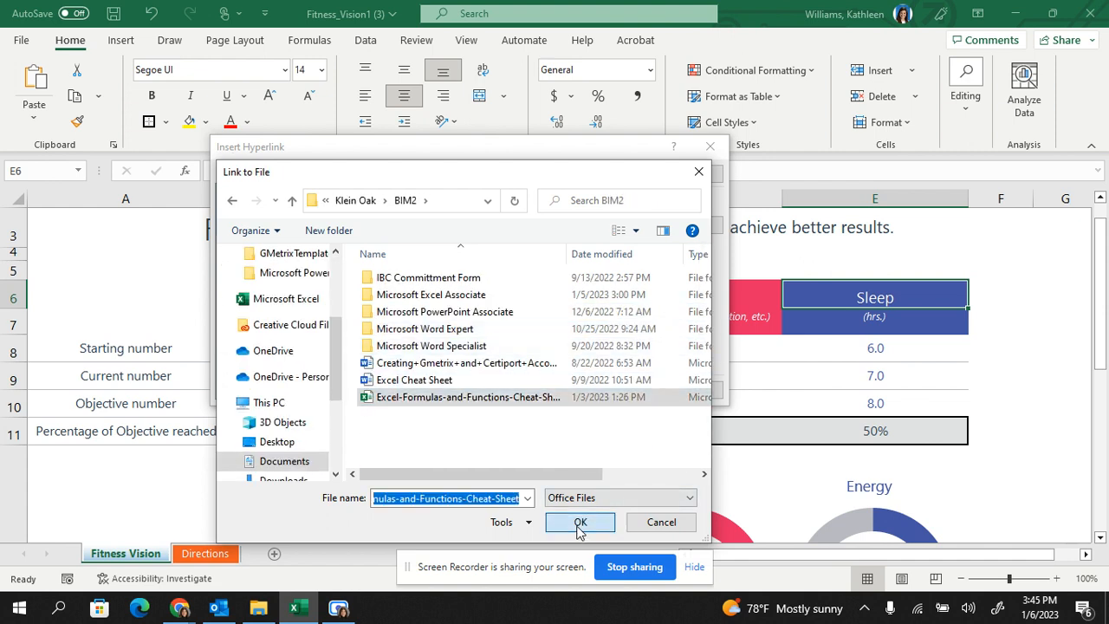
{"action": "left_click", "coordinate": [580, 522]}
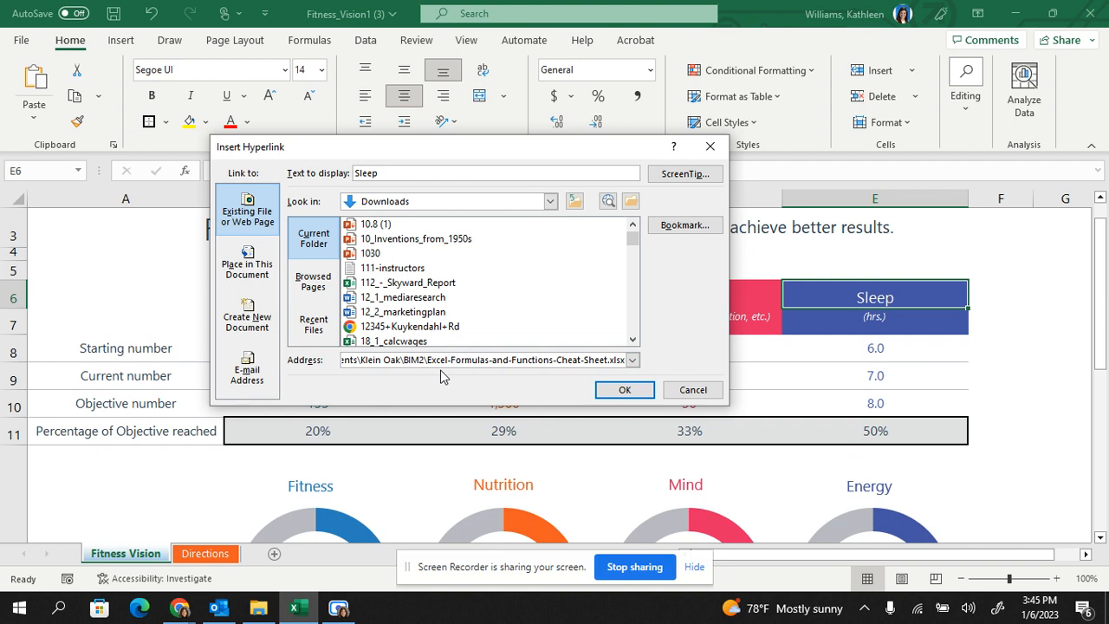
{"action": "left_click", "coordinate": [624, 390]}
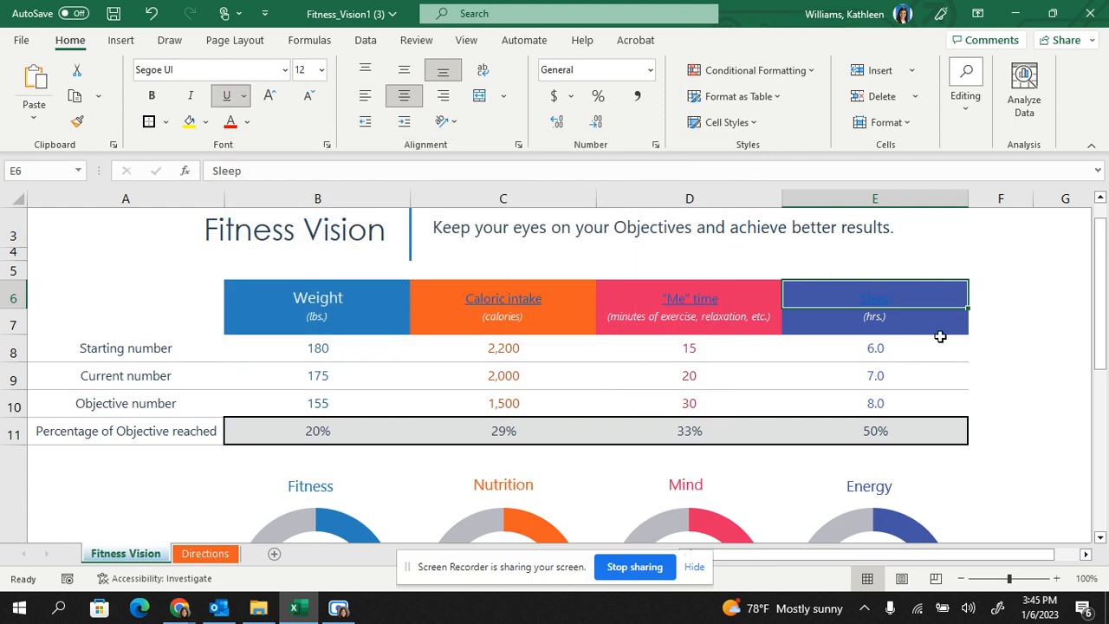
{"action": "mouse_move", "coordinate": [886, 308]}
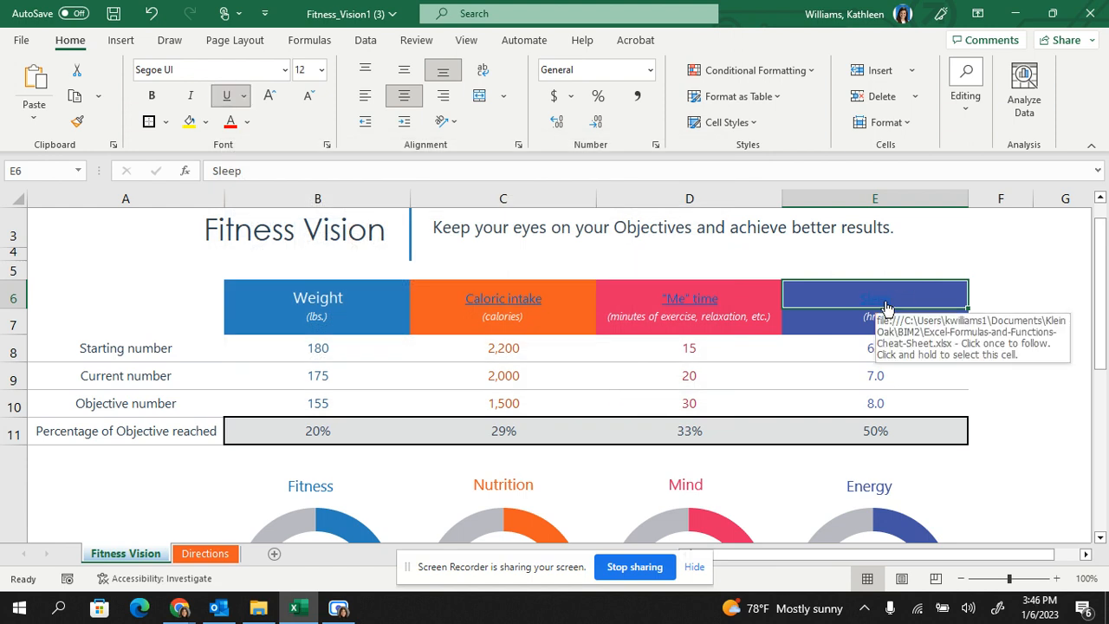
Enter the text "Directions" in cell C5 above the Caloric intake heading.
{"action": "left_click", "coordinate": [450, 265]}
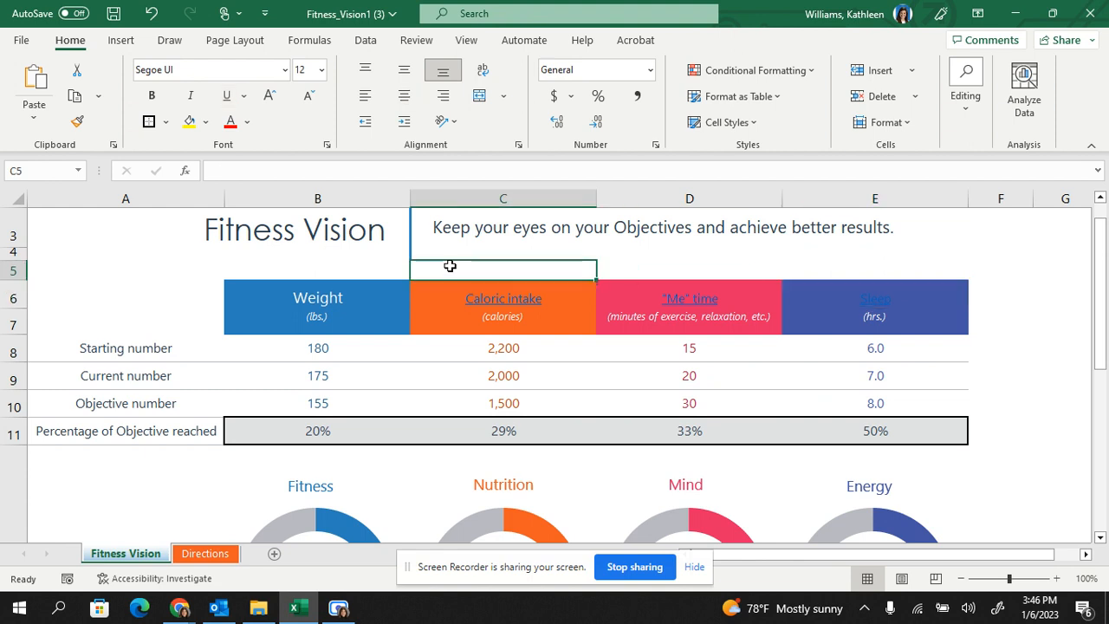
{"action": "type", "text": "Directions"}
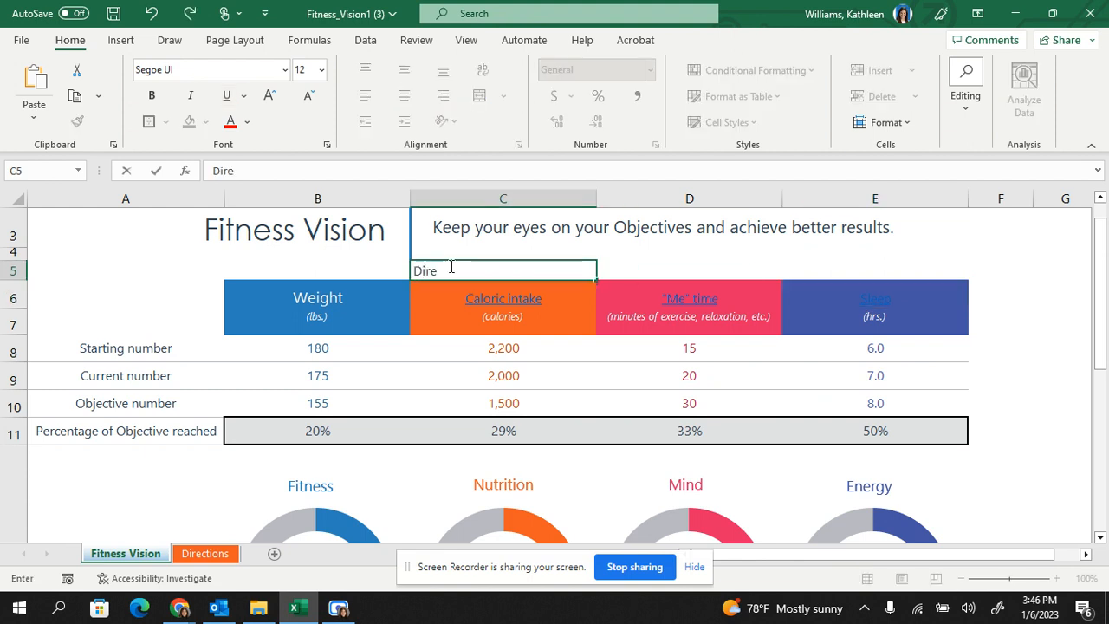
{"action": "key", "text": "Return"}
Link the Directions text in C5 to cell A1 of the workbook's Directions sheet and follow the link.
{"action": "left_click", "coordinate": [450, 266]}
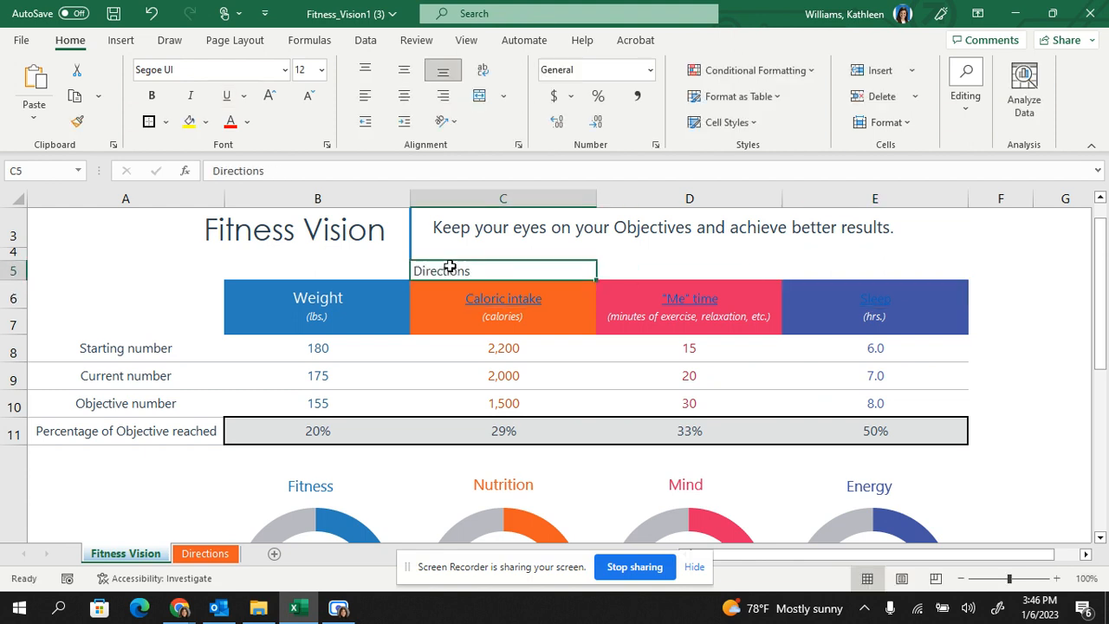
{"action": "left_click", "coordinate": [207, 553]}
{"action": "left_click", "coordinate": [121, 553]}
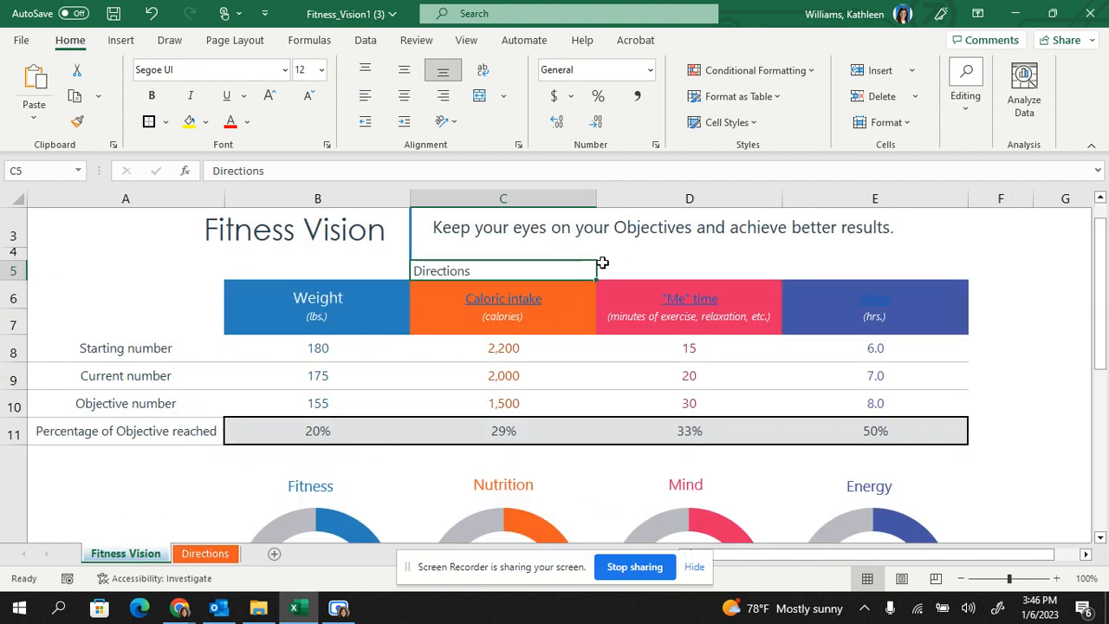
{"action": "right_click", "coordinate": [438, 272]}
{"action": "left_click", "coordinate": [515, 573]}
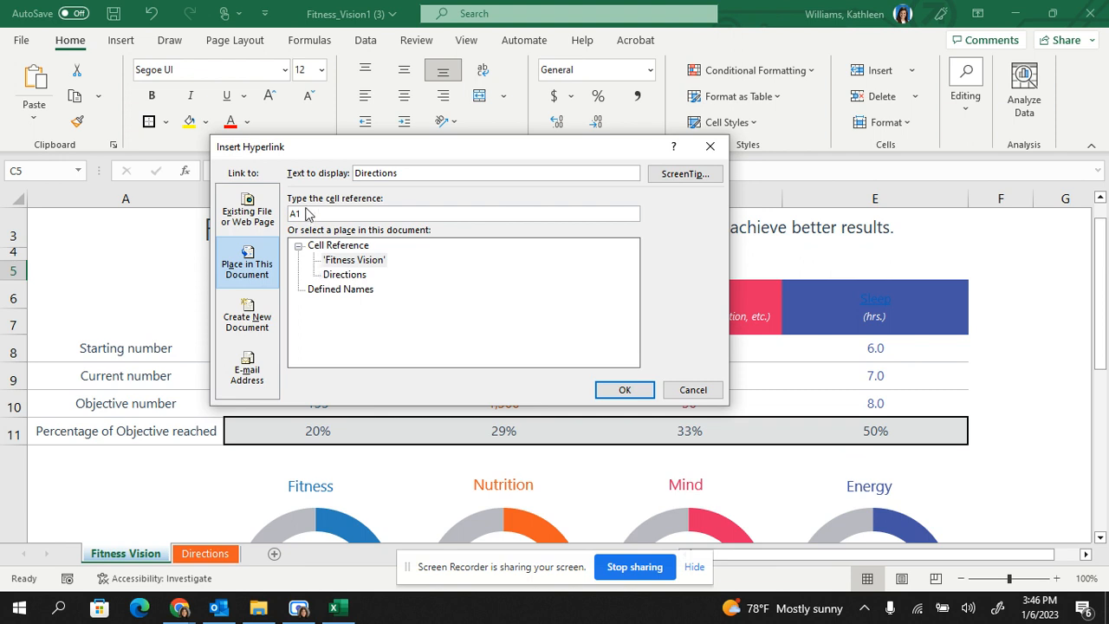
{"action": "left_click", "coordinate": [337, 275]}
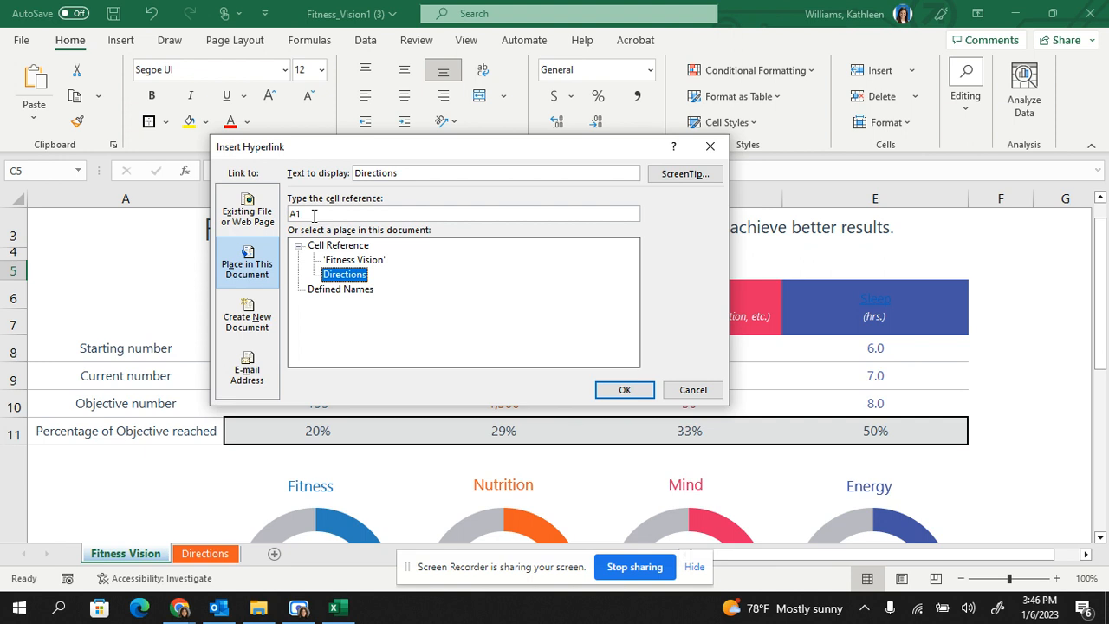
{"action": "left_click", "coordinate": [633, 394]}
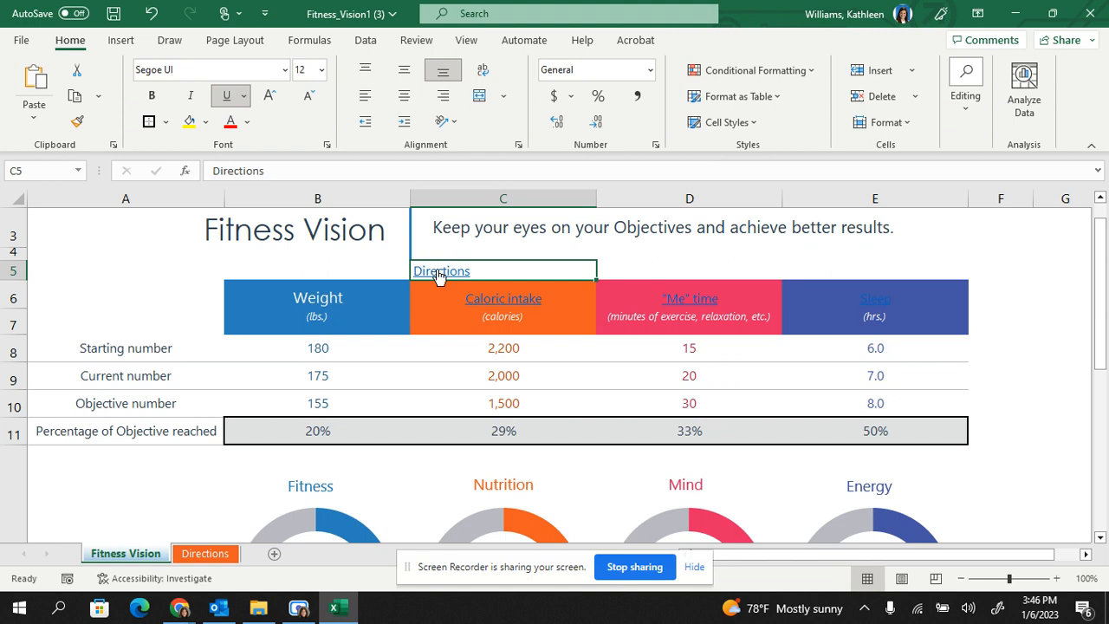
{"action": "left_click", "coordinate": [446, 272]}
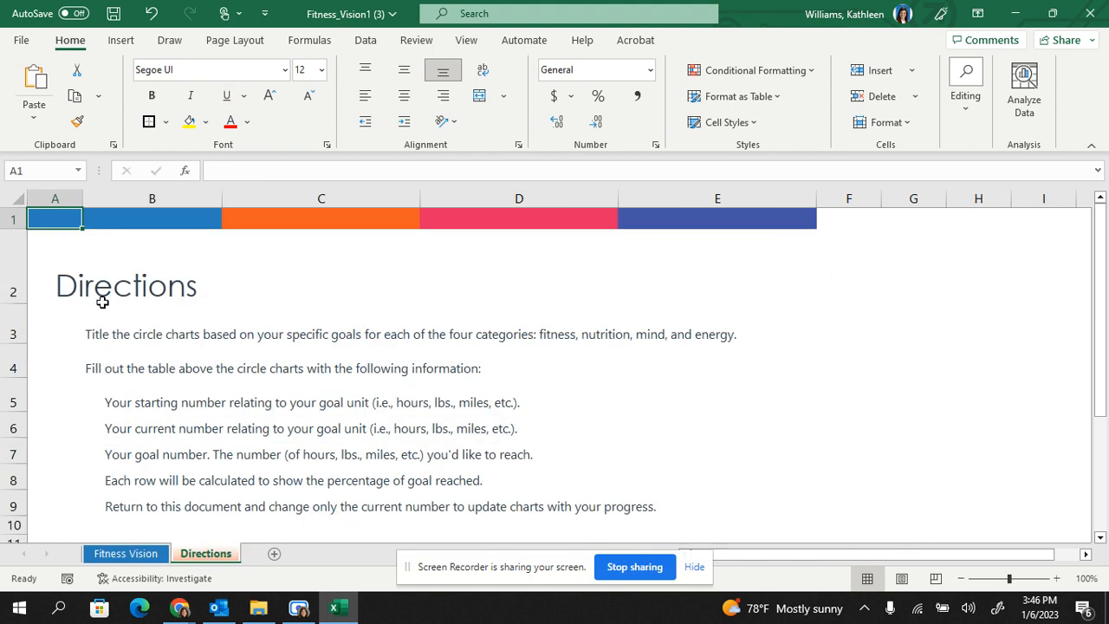
Enter the text "If you have questions please email me." in cell A16 of the Fitness Vision sheet.
{"action": "left_click", "coordinate": [125, 553]}
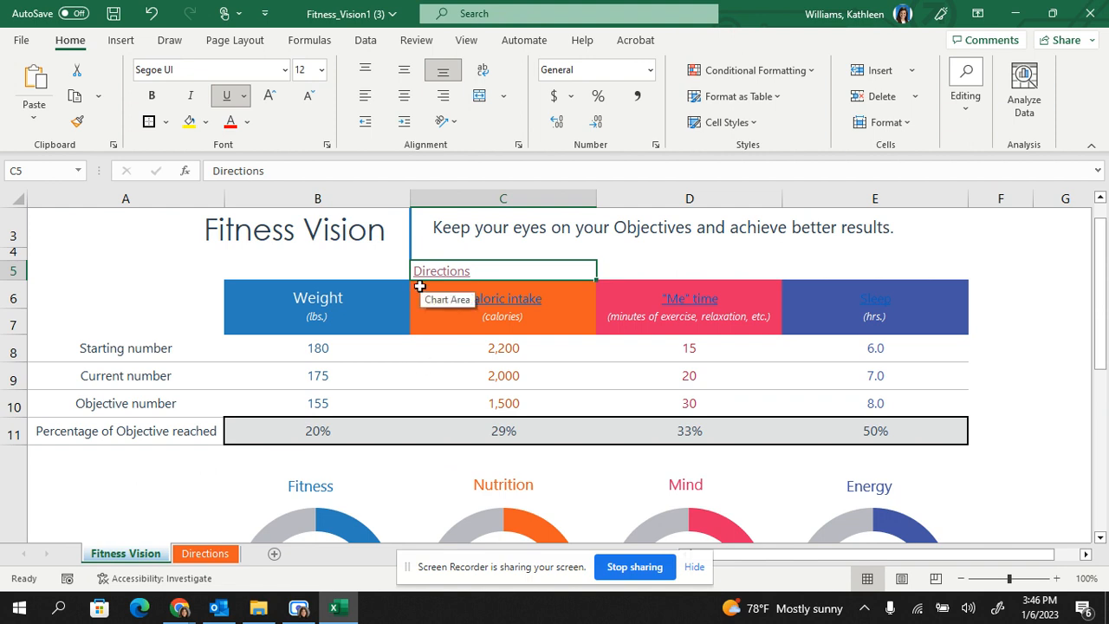
{"action": "scroll", "coordinate": [419, 286], "scroll_direction": "down", "scroll_amount": 3}
{"action": "left_click", "coordinate": [118, 420]}
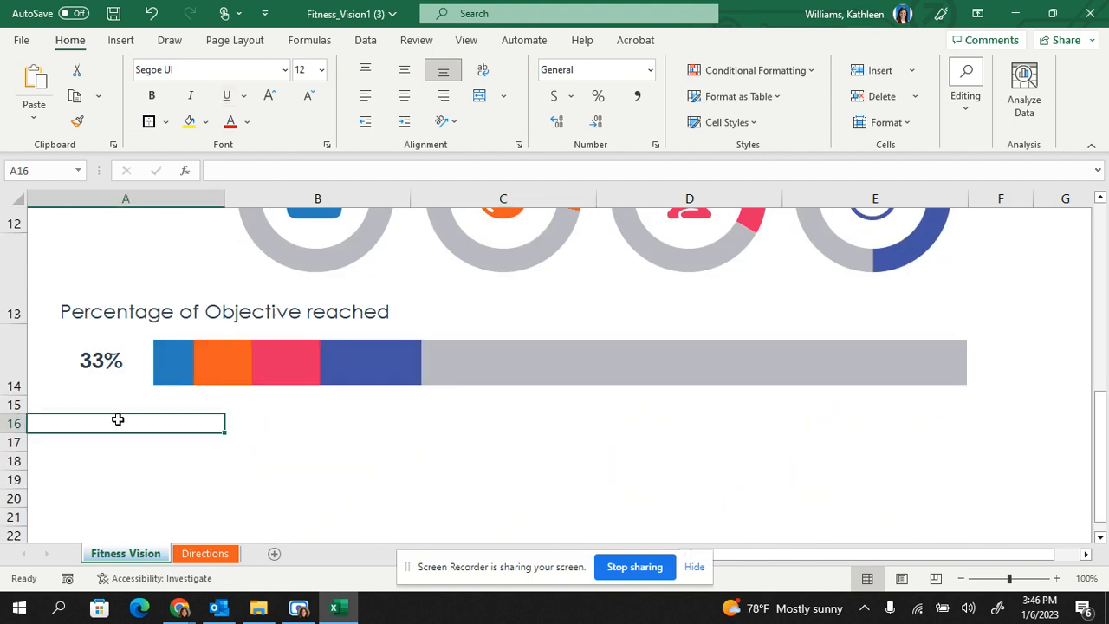
{"action": "type", "text": "If you"}
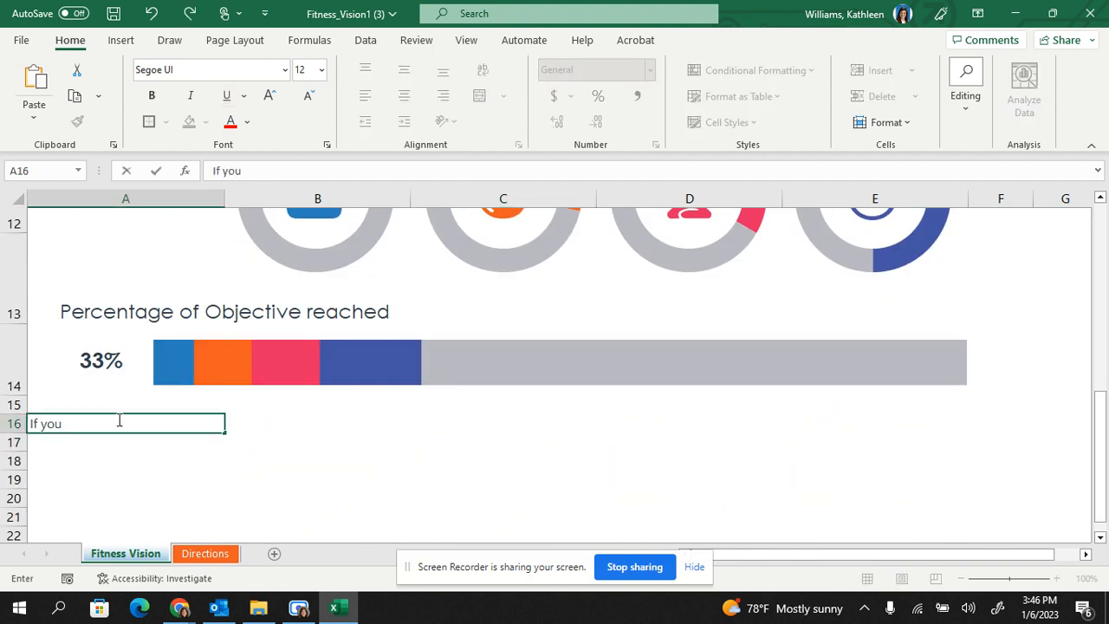
{"action": "type", "text": " have questions pel"}
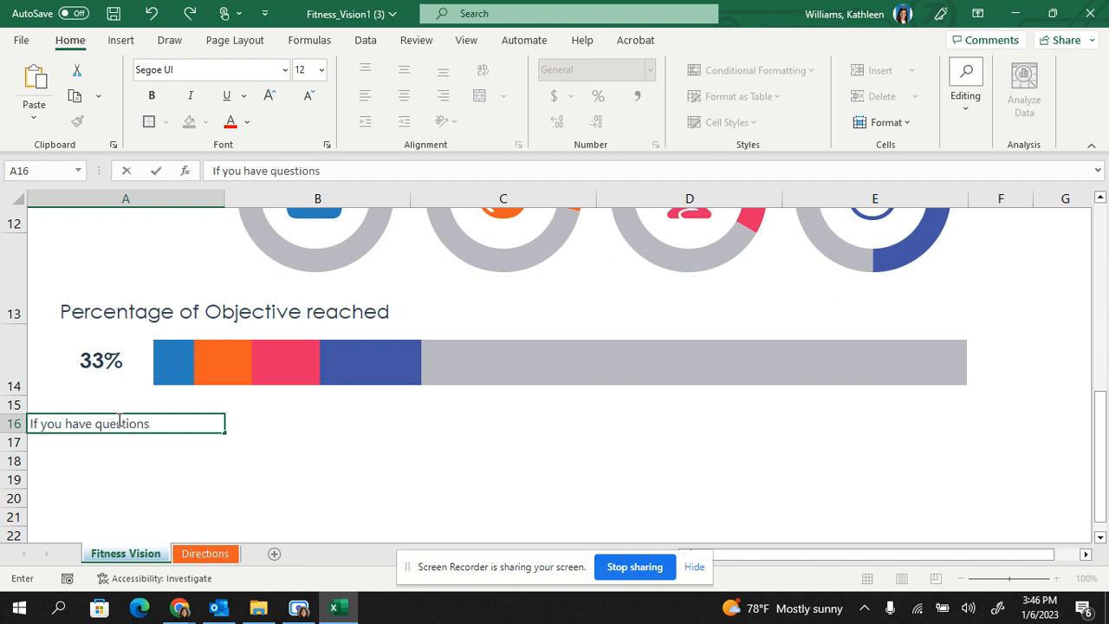
{"action": "key", "text": "BackSpace"}
{"action": "key", "text": "BackSpace"}
{"action": "type", "text": "lease email me."}
{"action": "key", "text": "Return"}
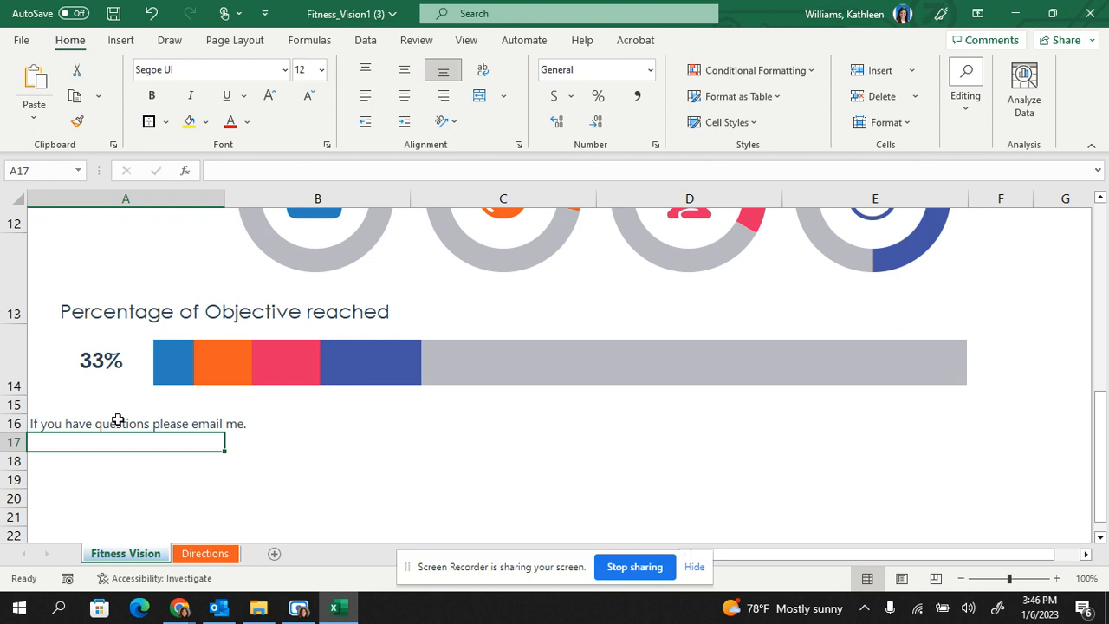
Link the text in A16 to the contact's e-mail address with the subject Questions.
{"action": "left_click", "coordinate": [102, 422]}
{"action": "right_click", "coordinate": [102, 422]}
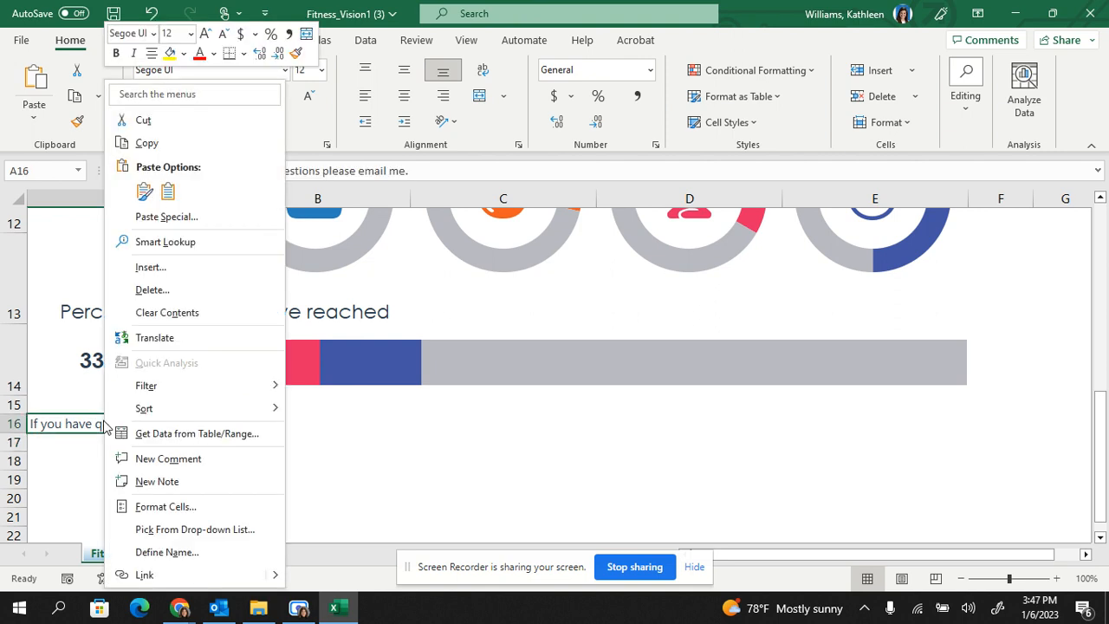
{"action": "left_click", "coordinate": [181, 576]}
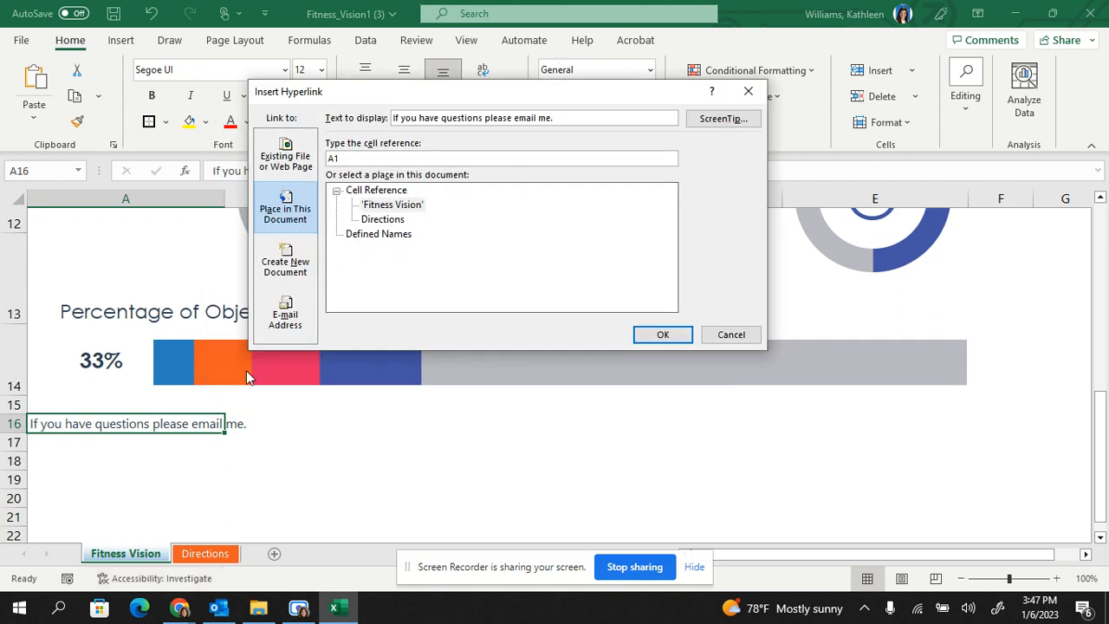
{"action": "left_click", "coordinate": [294, 317]}
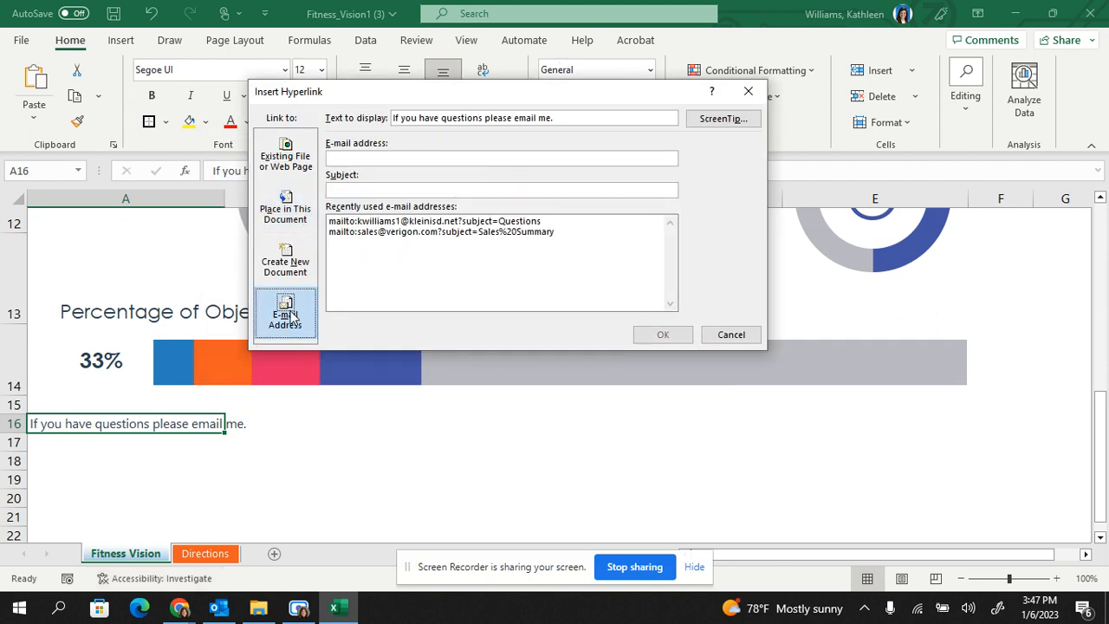
{"action": "left_click", "coordinate": [409, 154]}
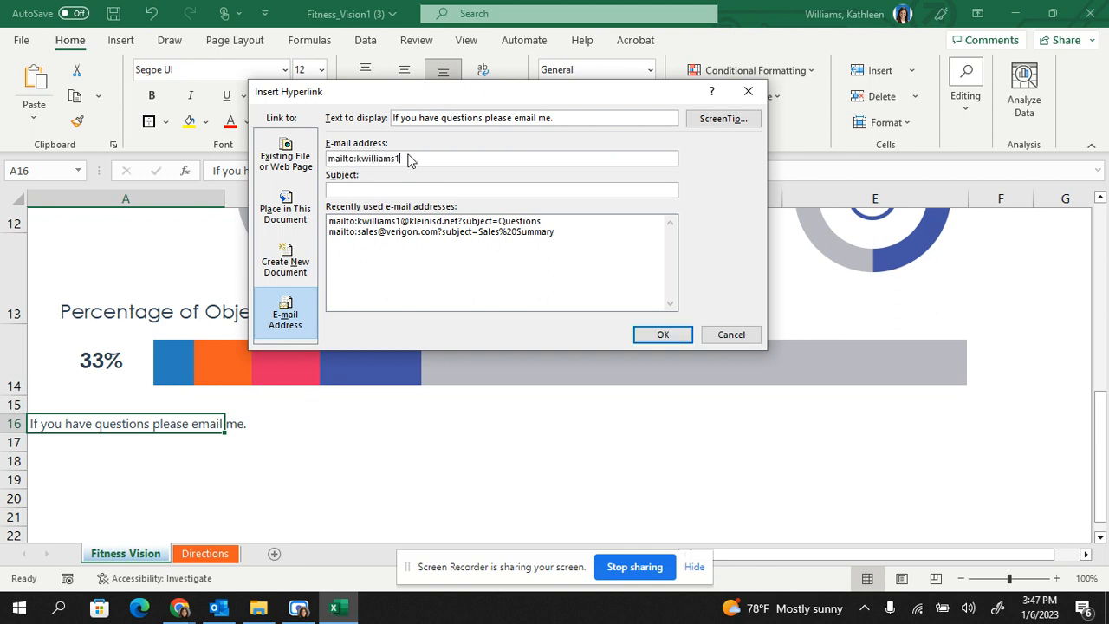
{"action": "left_click", "coordinate": [431, 189]}
{"action": "type", "text": "Questions"}
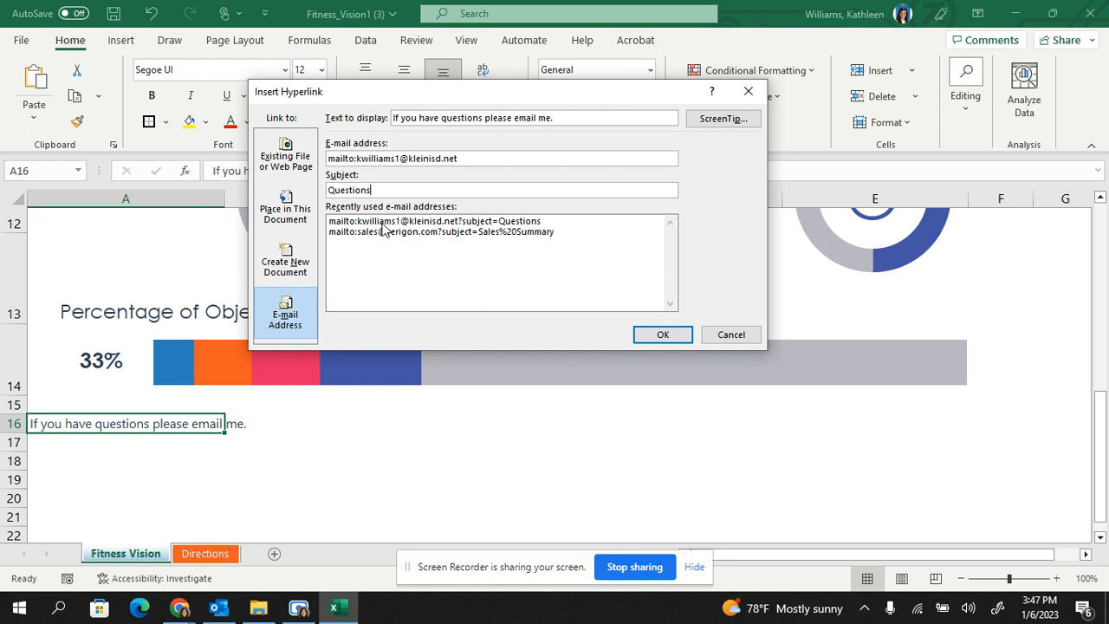
{"action": "left_click", "coordinate": [661, 335]}
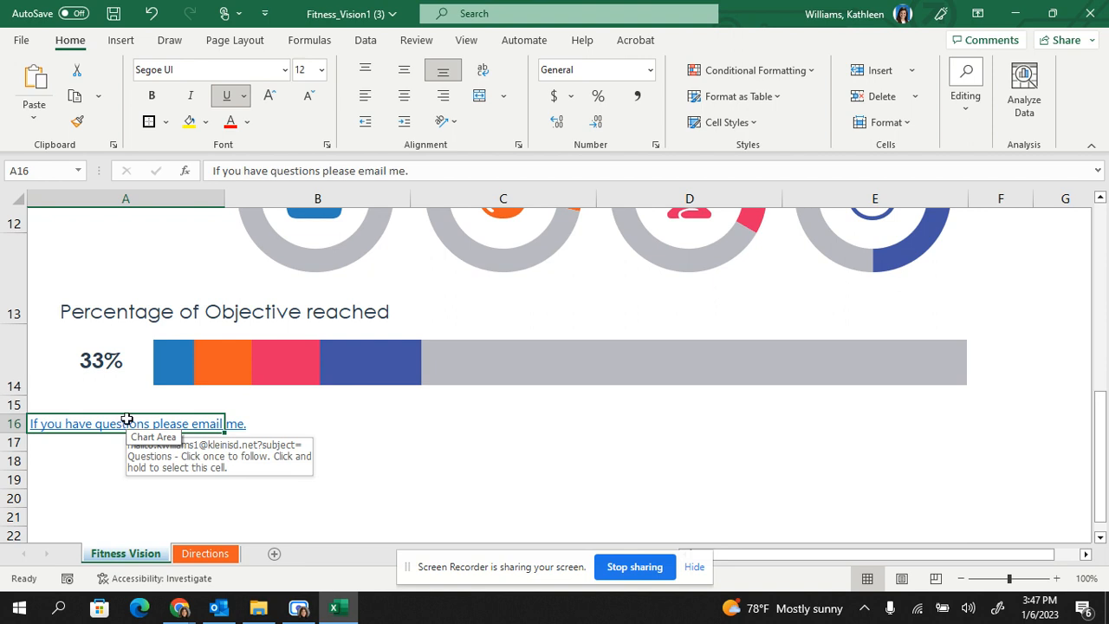
Remove the hyperlink from the Caloric intake heading in C6.
{"action": "scroll", "coordinate": [127, 421], "scroll_direction": "up", "scroll_amount": 5}
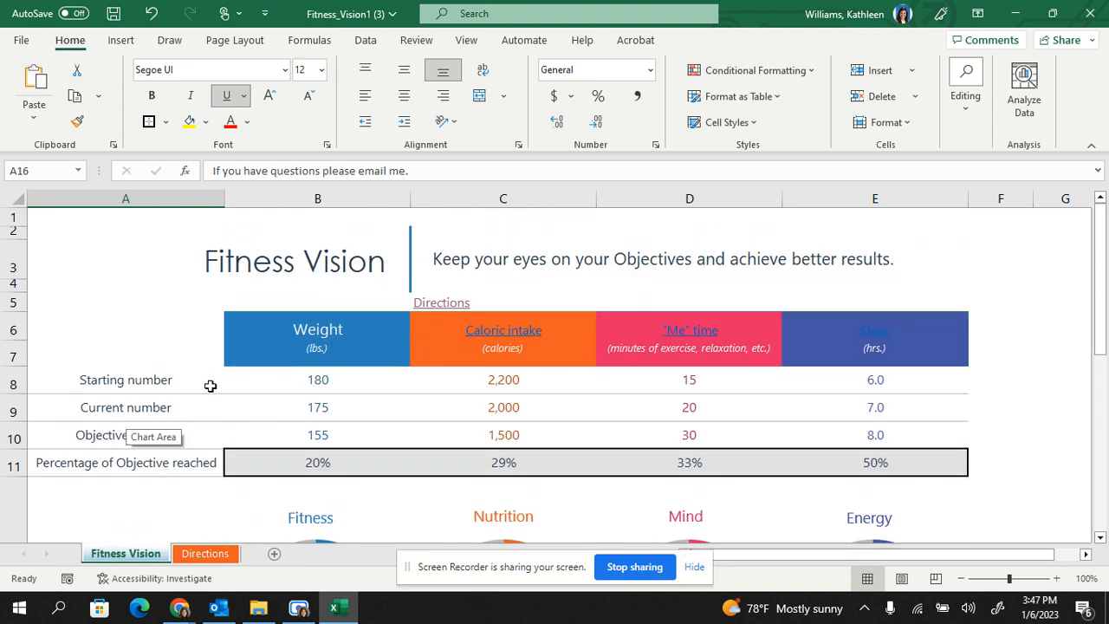
{"action": "right_click", "coordinate": [509, 336]}
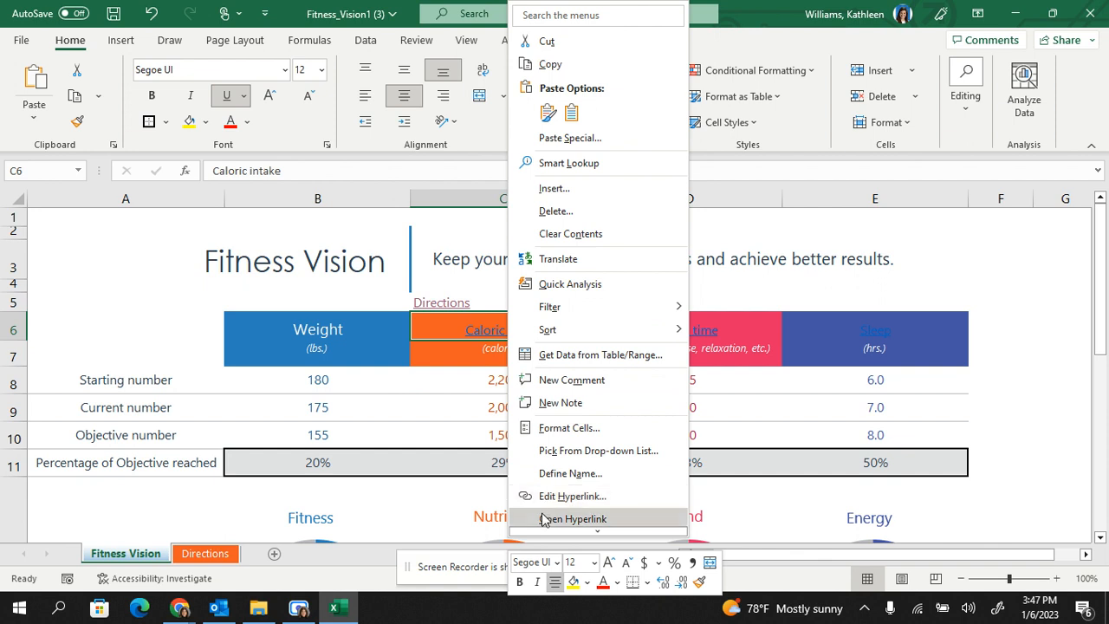
{"action": "mouse_move", "coordinate": [544, 530]}
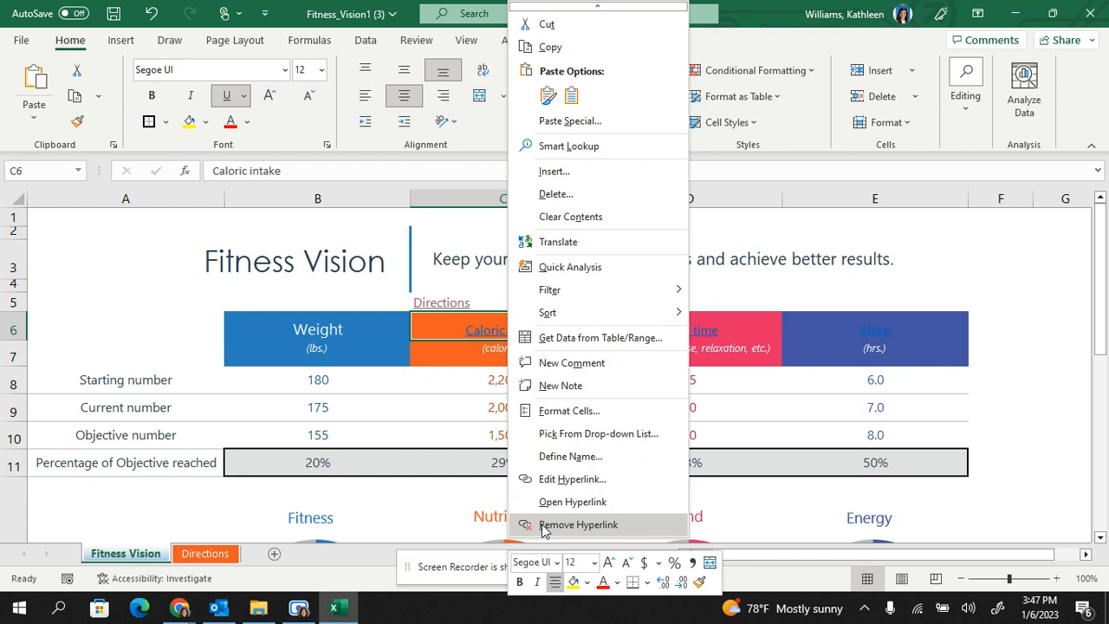
{"action": "left_click", "coordinate": [544, 525]}
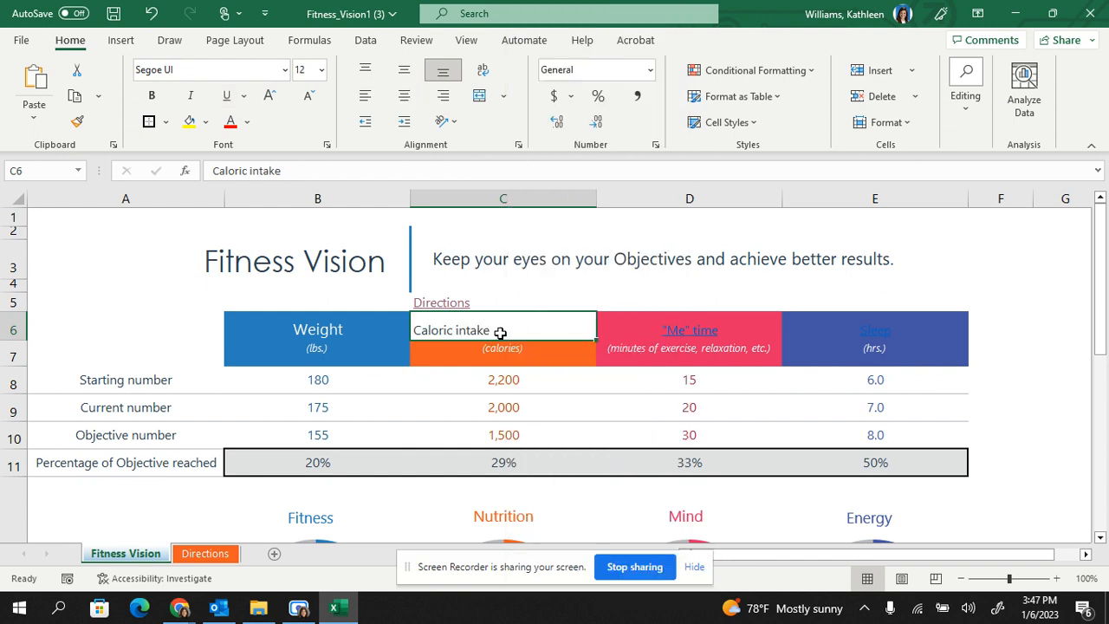